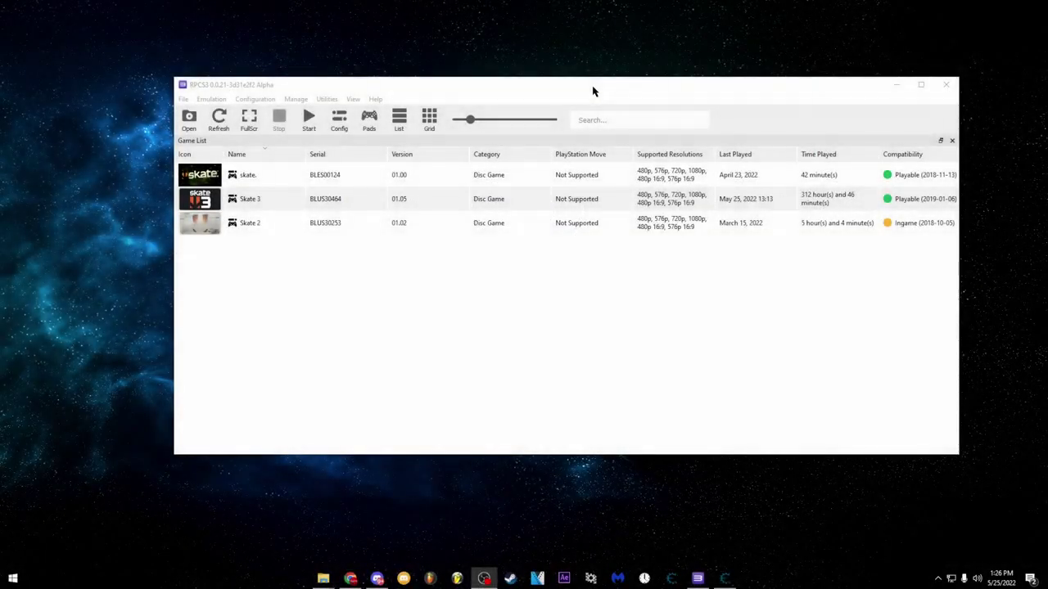
- Shift the RPCS3 window around the desktop, then close RPCS3
left_click_drag(593, 90, 582, 112)
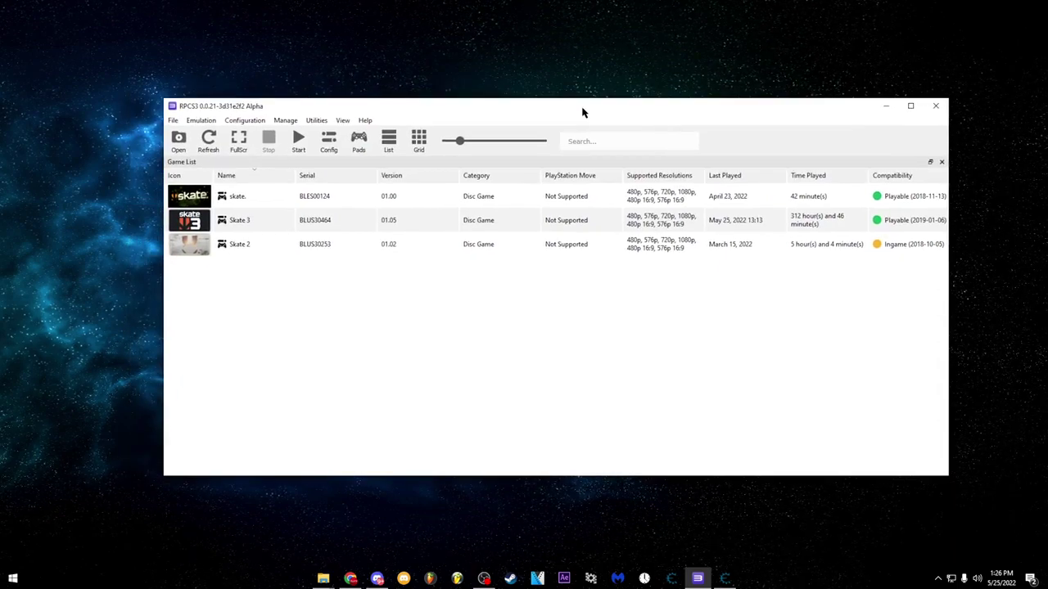
left_click_drag(583, 113, 546, 99)
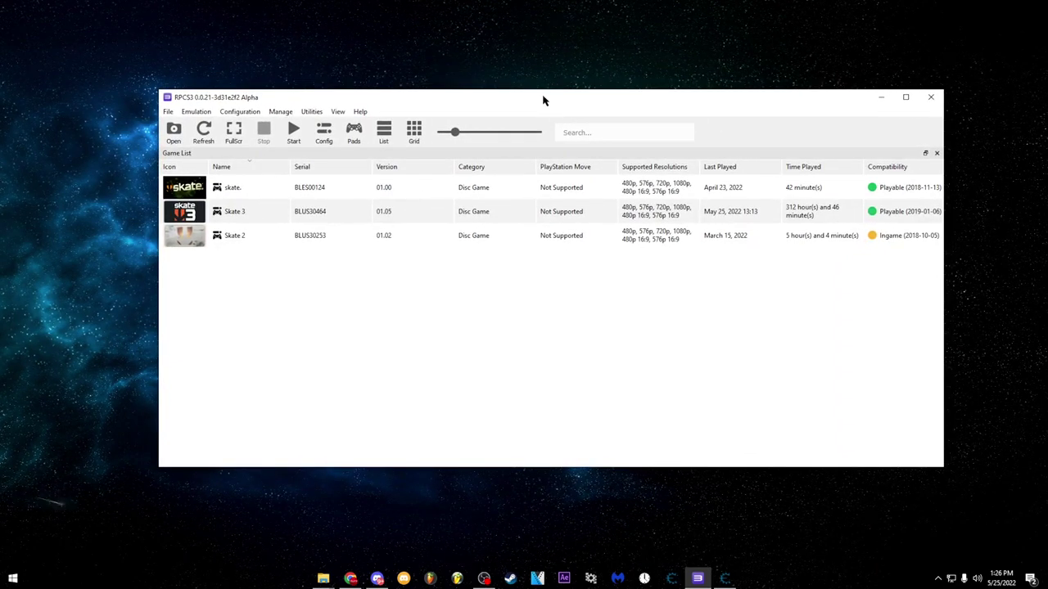
mouse_move(280, 100)
left_mouse_down()
mouse_move(264, 94)
mouse_move(333, 100)
mouse_move(236, 112)
mouse_move(274, 97)
mouse_move(250, 108)
mouse_move(324, 99)
mouse_move(273, 111)
left_mouse_up()
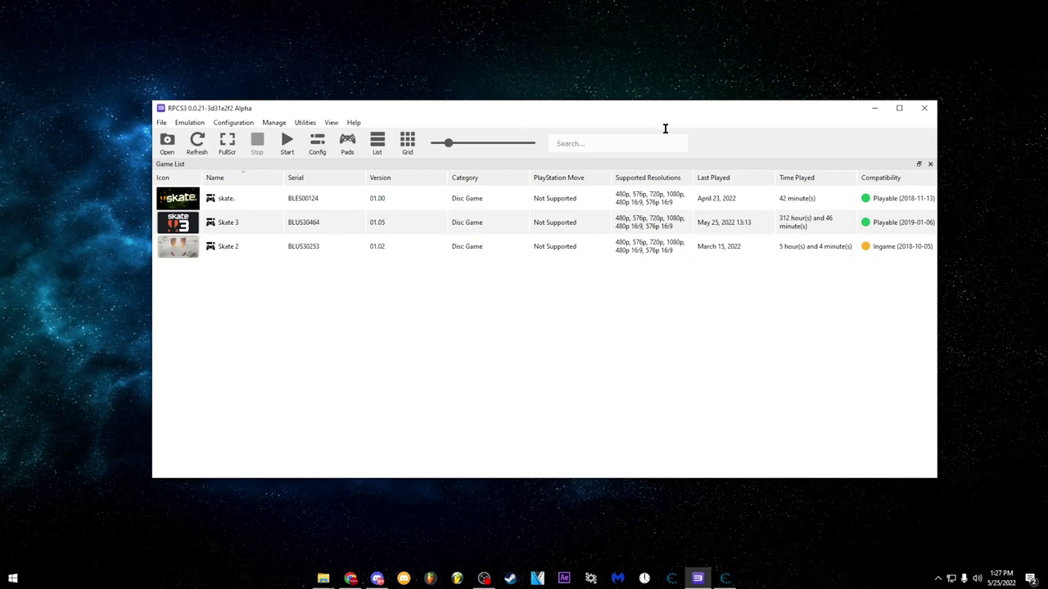
left_click(926, 108)
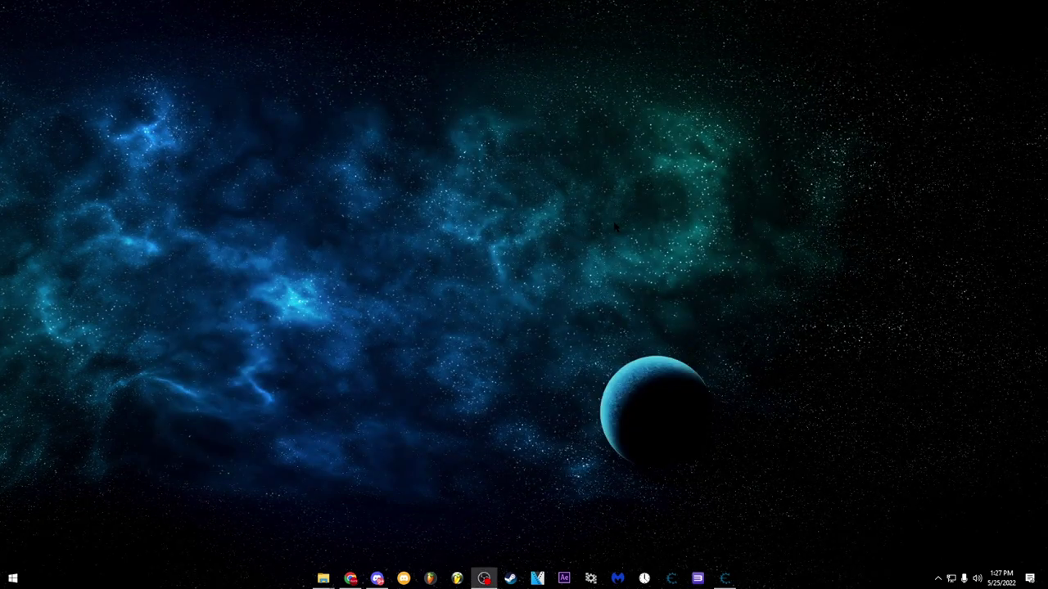
- Open the RPCS3 folder in File Explorer, enter GuiConfigs and open CurrentSettings.ini in Notepad
mouse_move(323, 579)
left_click(266, 529)
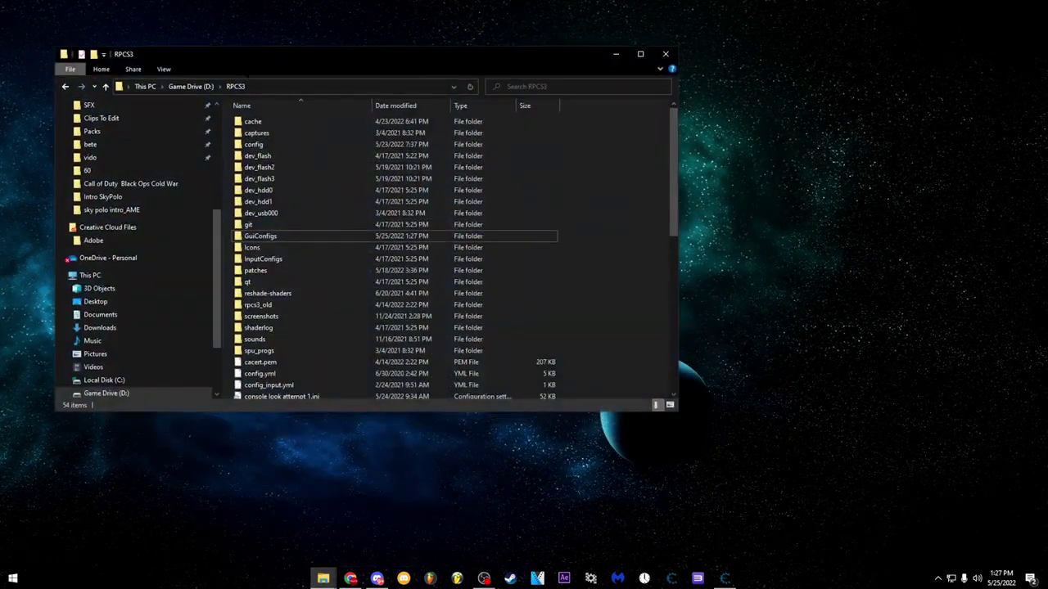
left_click_drag(247, 59, 422, 71)
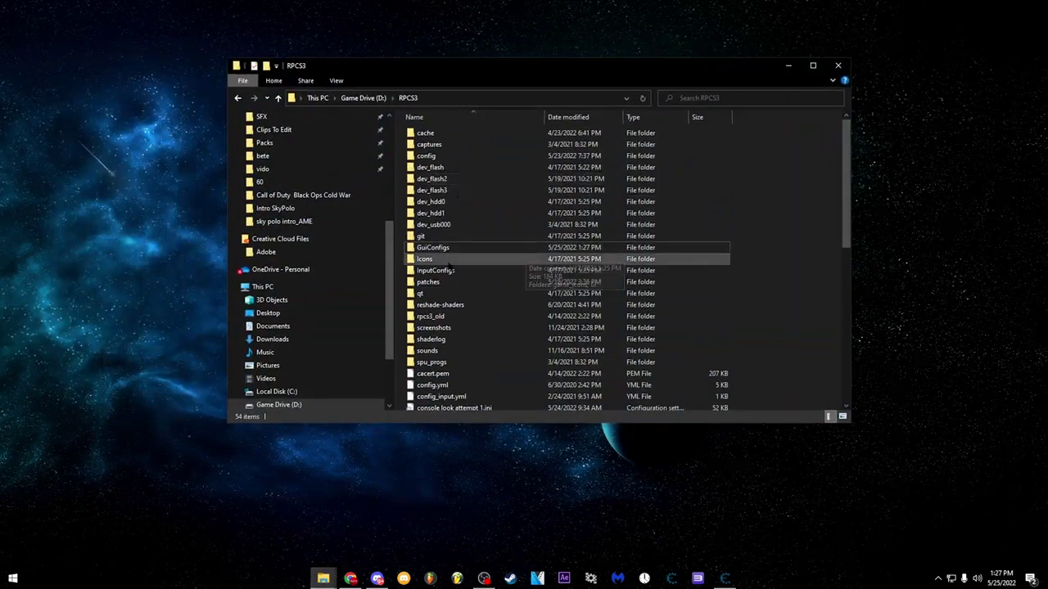
double_click(446, 248)
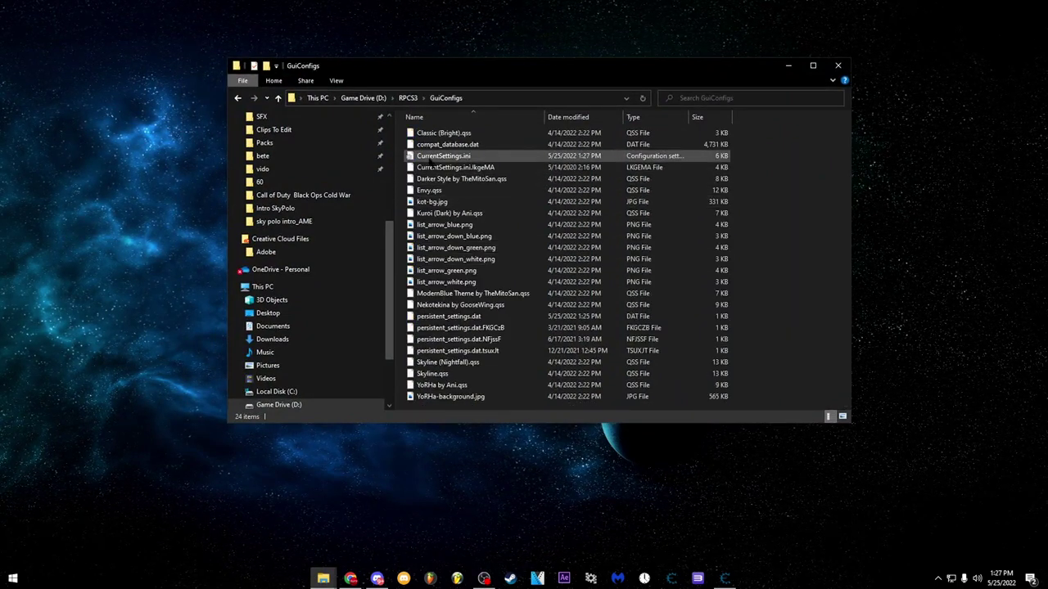
double_click(434, 156)
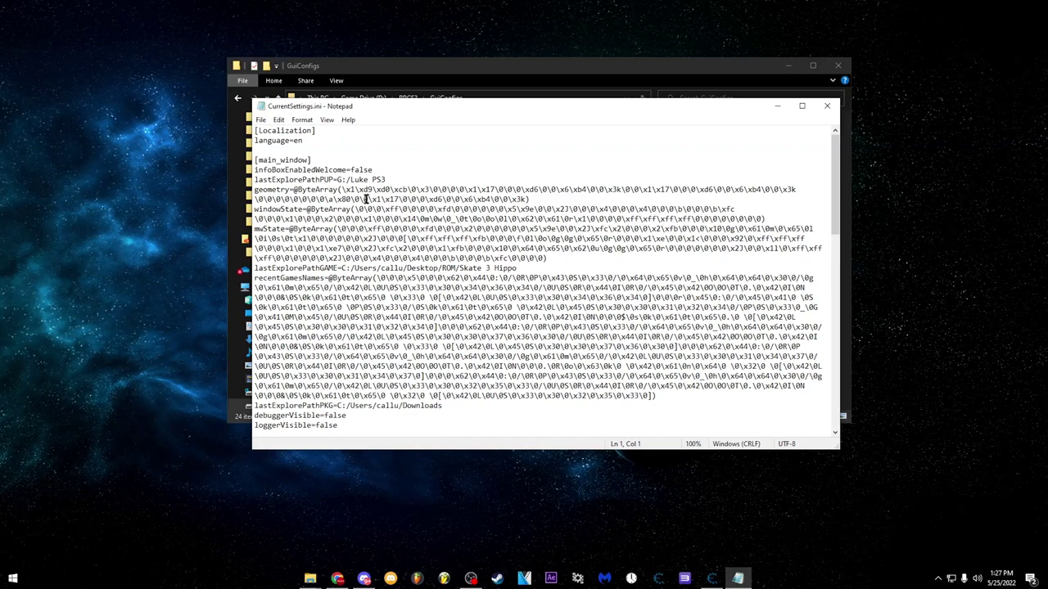
- Replace the showDebugTab value in CurrentSettings.ini with true
scroll(453, 234, "down", 12)
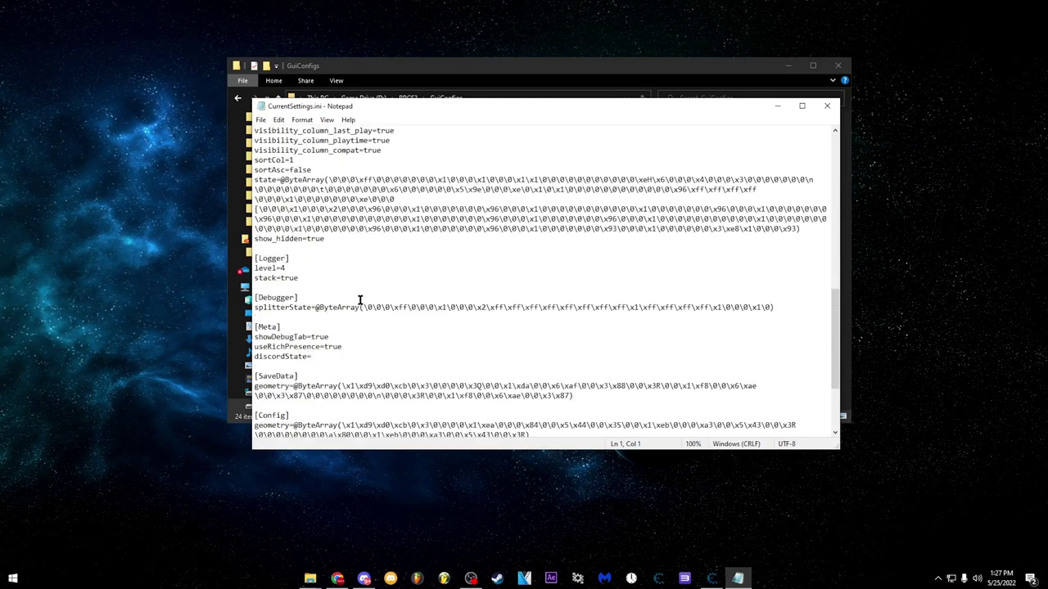
scroll(360, 300, "down", 2)
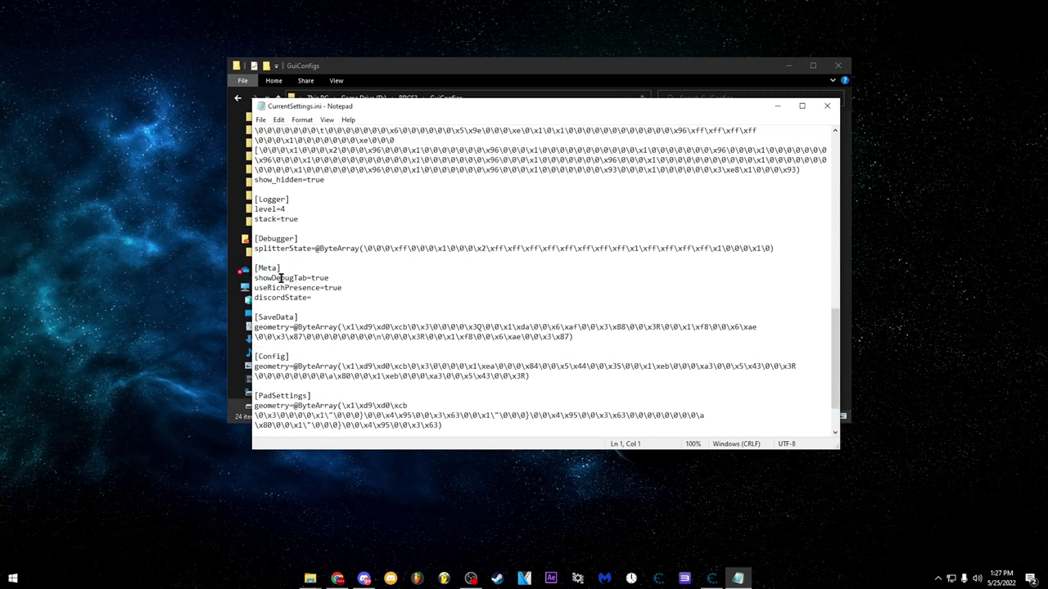
left_click(311, 279)
mouse_move(309, 279)
left_mouse_down()
mouse_move(353, 278)
mouse_move(309, 279)
left_mouse_up()
left_click(334, 279)
key("BackSpace")
type("true")
left_click_drag(311, 278, 367, 278)
left_click(370, 278)
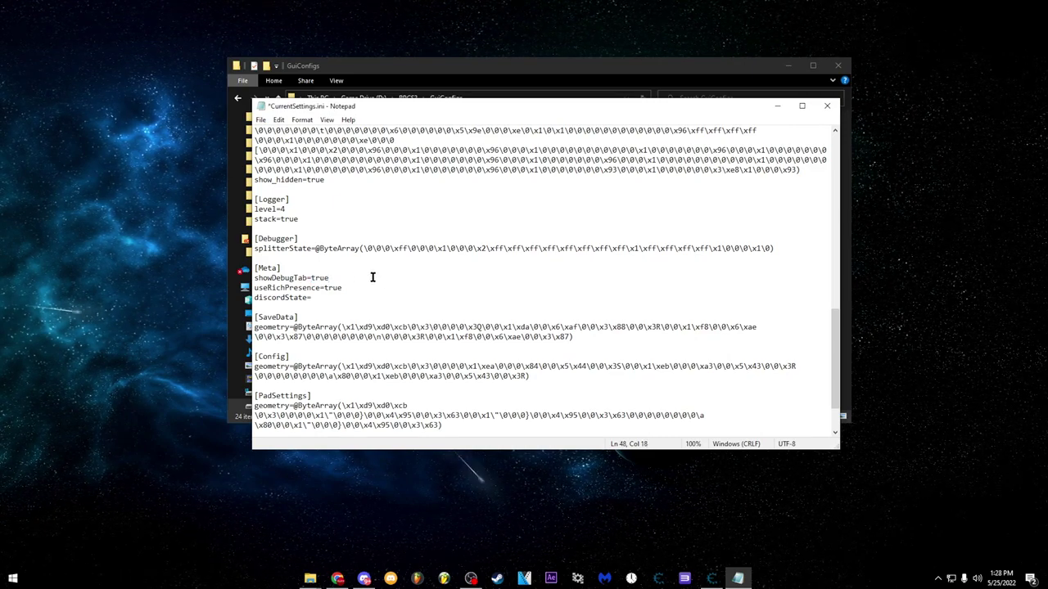
- Save CurrentSettings.ini on closing Notepad, then close the GuiConfigs Explorer window
key("alt+F4")
left_click(498, 299)
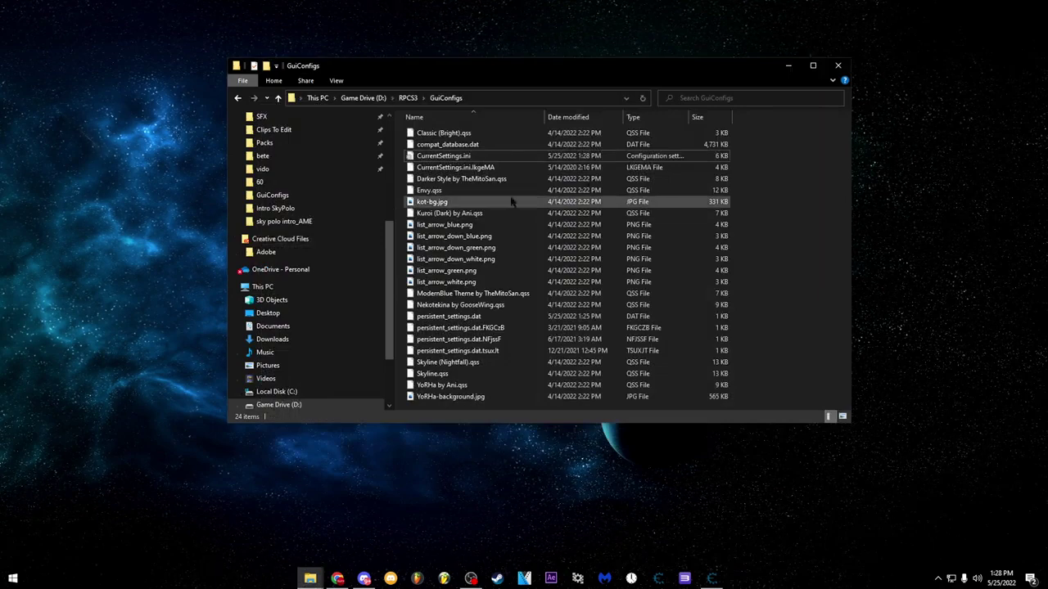
key("alt+F4")
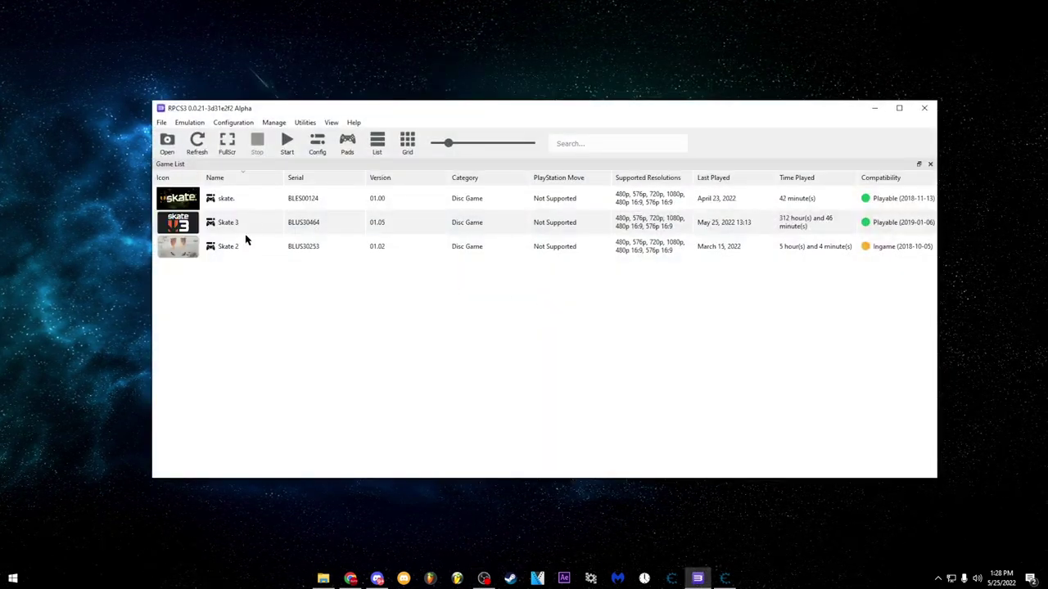
- Open Change Custom Configuration for Skate 3 from its game-list context menu
right_click(256, 223)
left_click(222, 222)
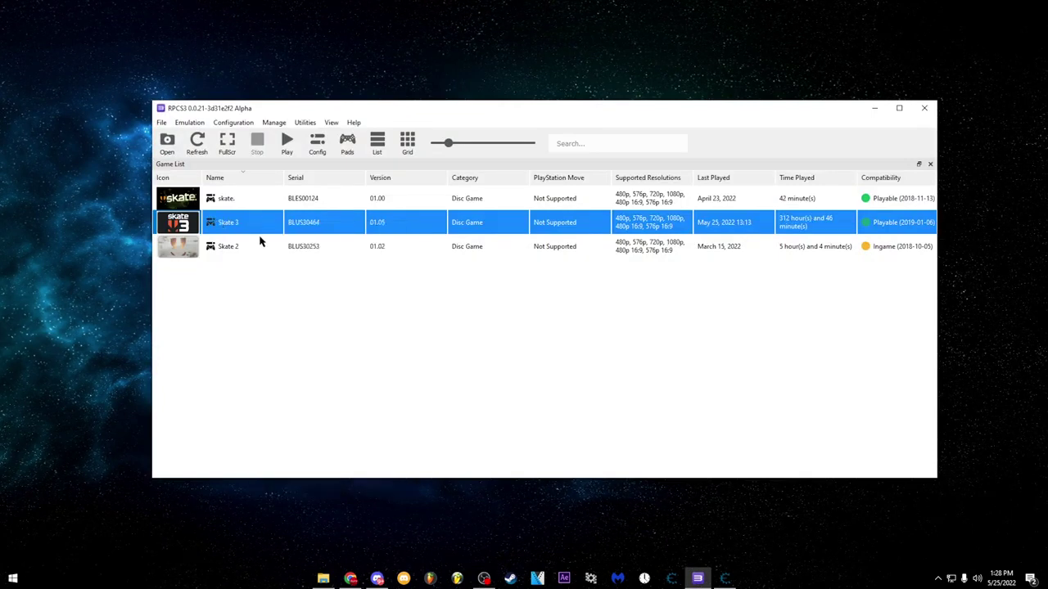
left_click(235, 300)
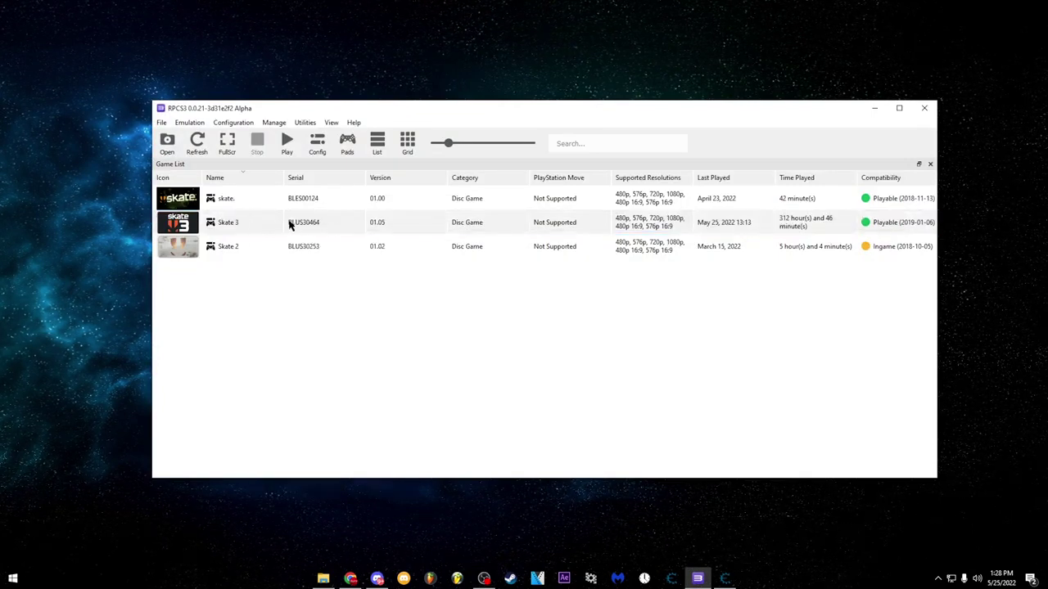
right_click(244, 228)
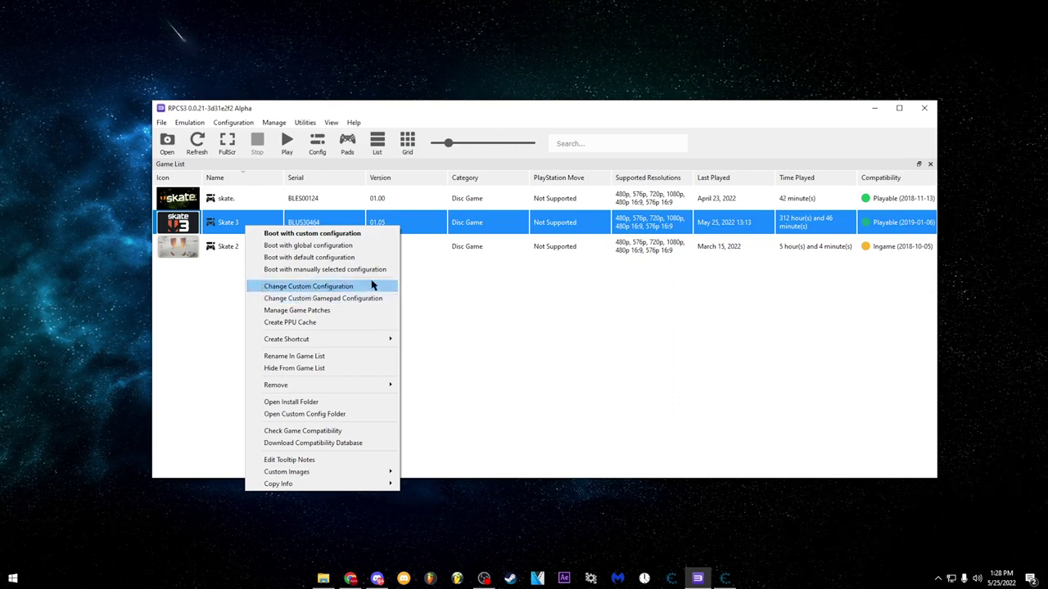
left_click(340, 291)
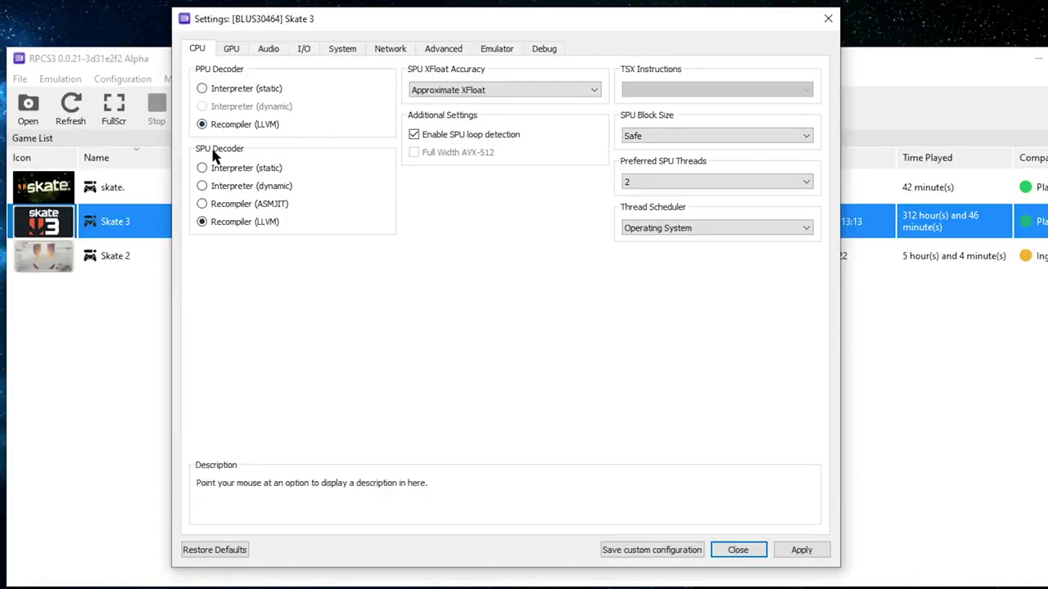
- Keep SPU XFloat Accuracy at Approximate and Preferred SPU Threads at 2
mouse_move(291, 232)
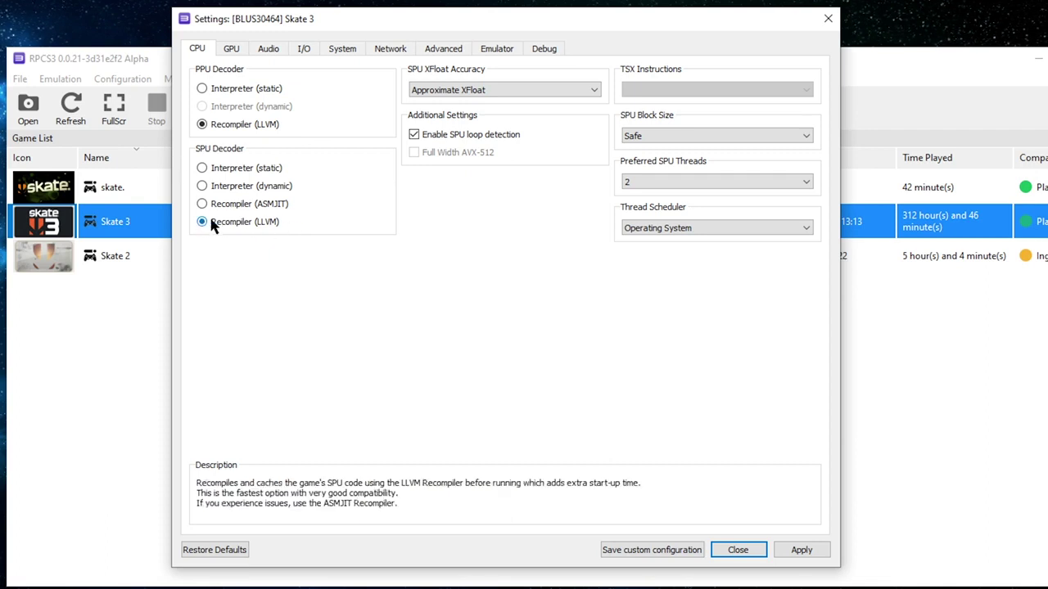
left_click(561, 92)
left_click(535, 90)
mouse_move(426, 136)
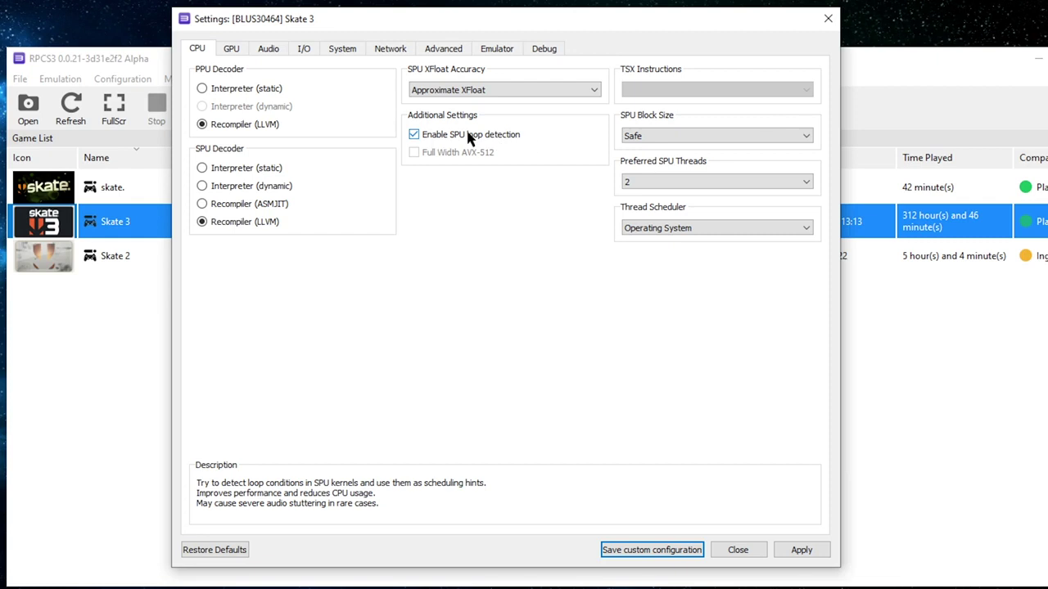
mouse_move(559, 155)
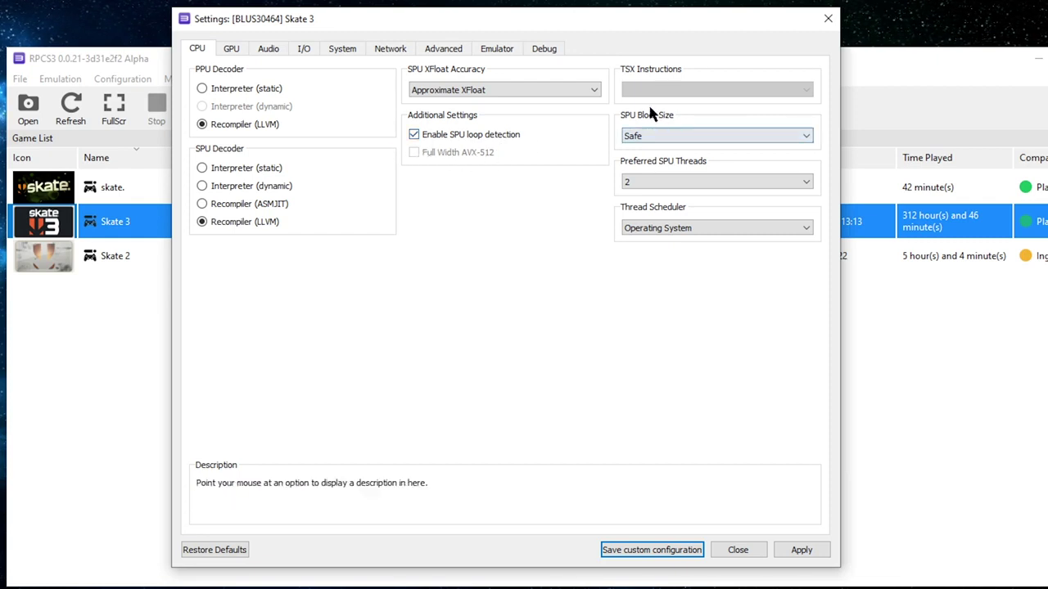
mouse_move(643, 136)
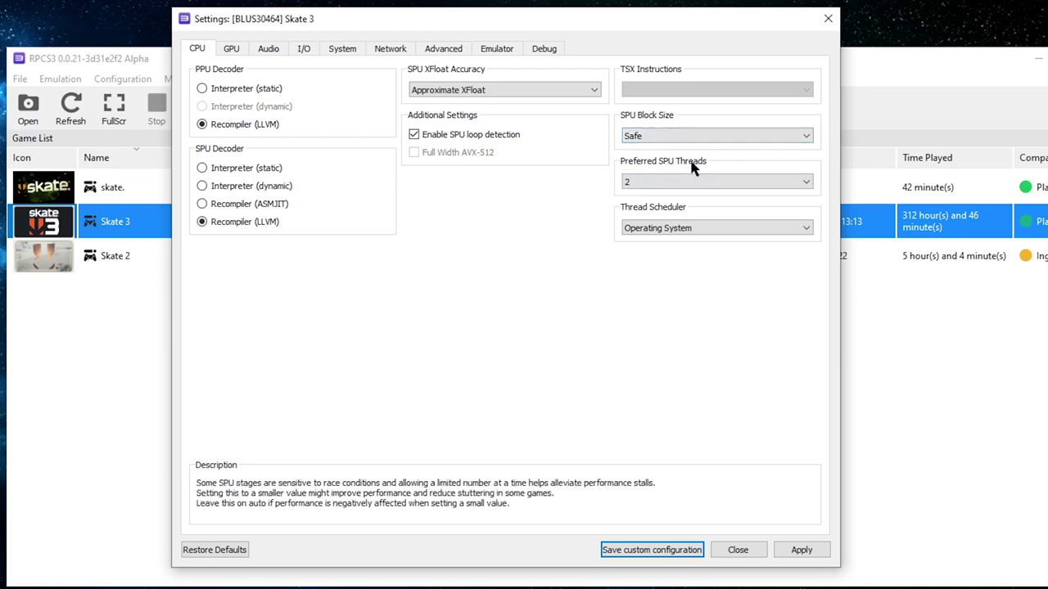
left_click(695, 182)
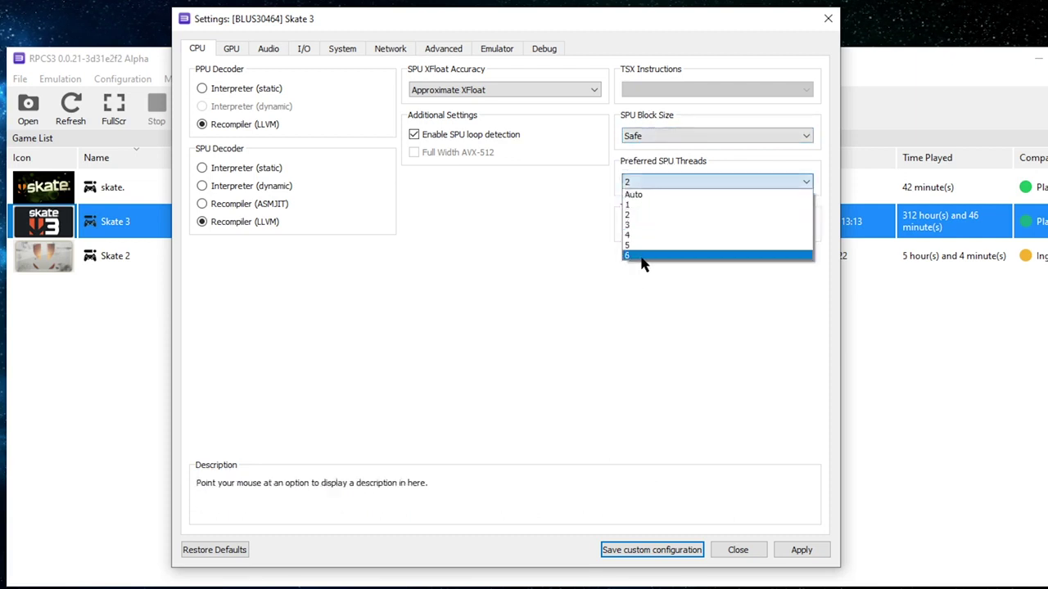
left_click(692, 180)
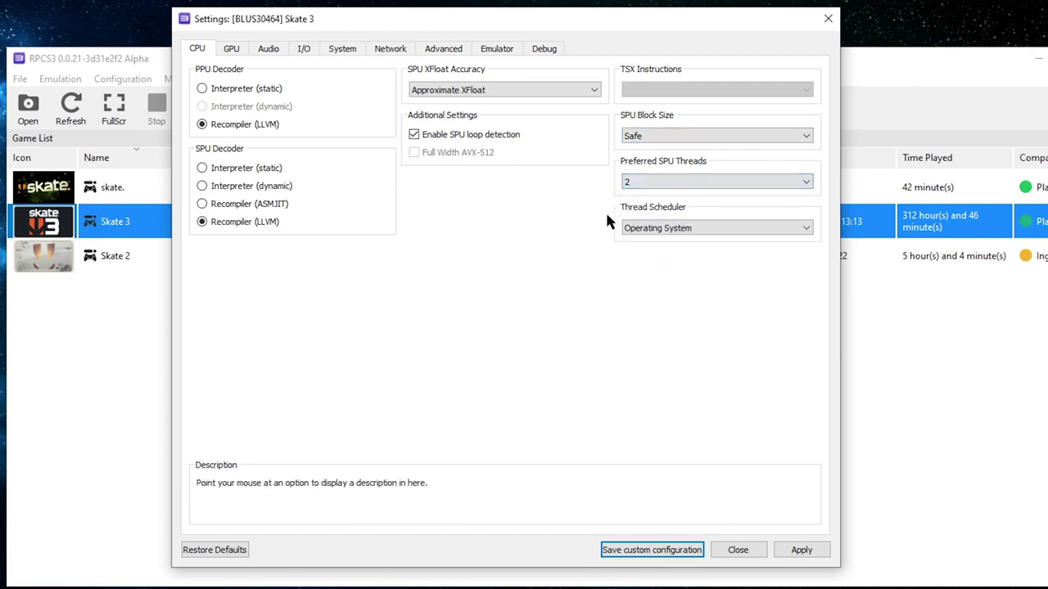
left_click(662, 180)
left_click(714, 182)
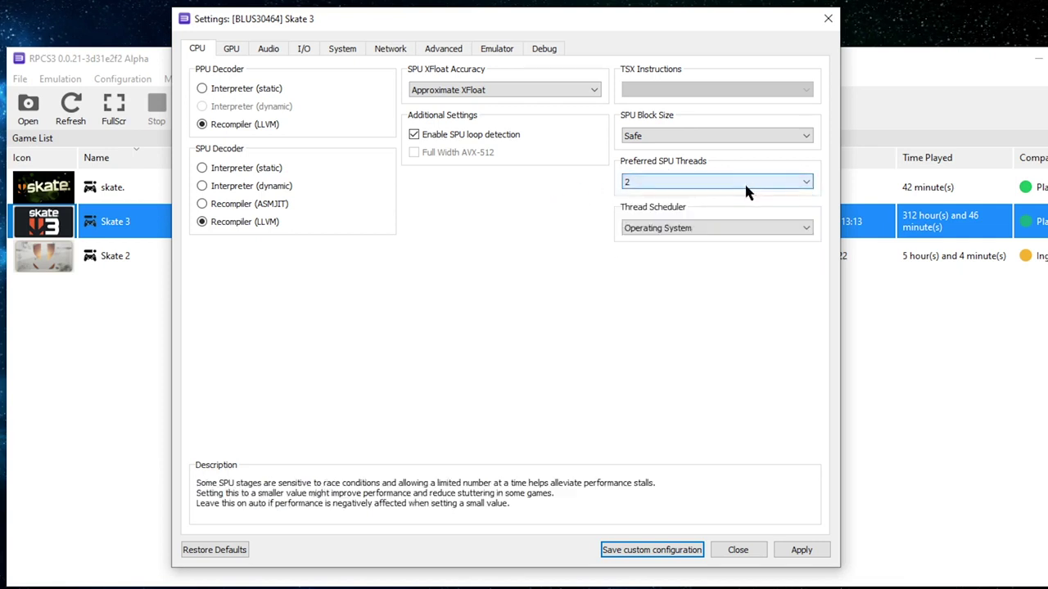
- Keep Operating System as the thread scheduler and switch to the GPU settings
left_click(670, 229)
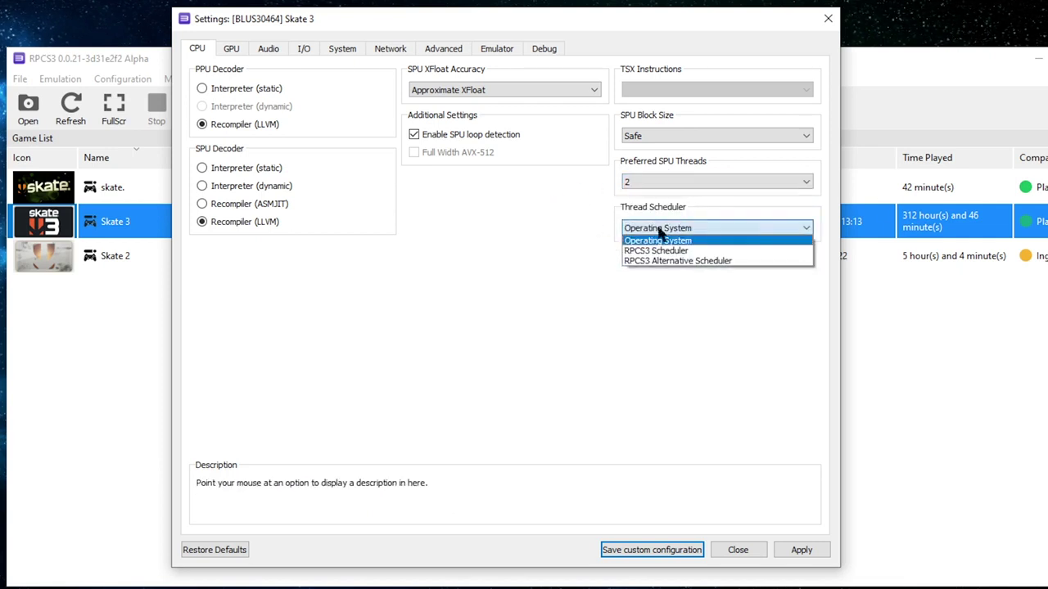
left_click(722, 229)
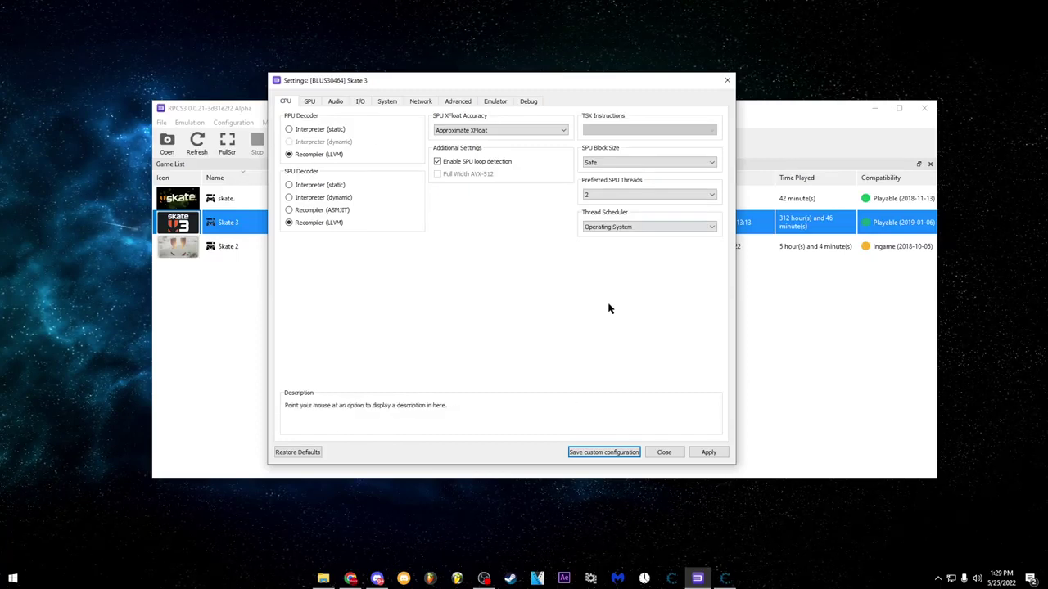
left_click(309, 101)
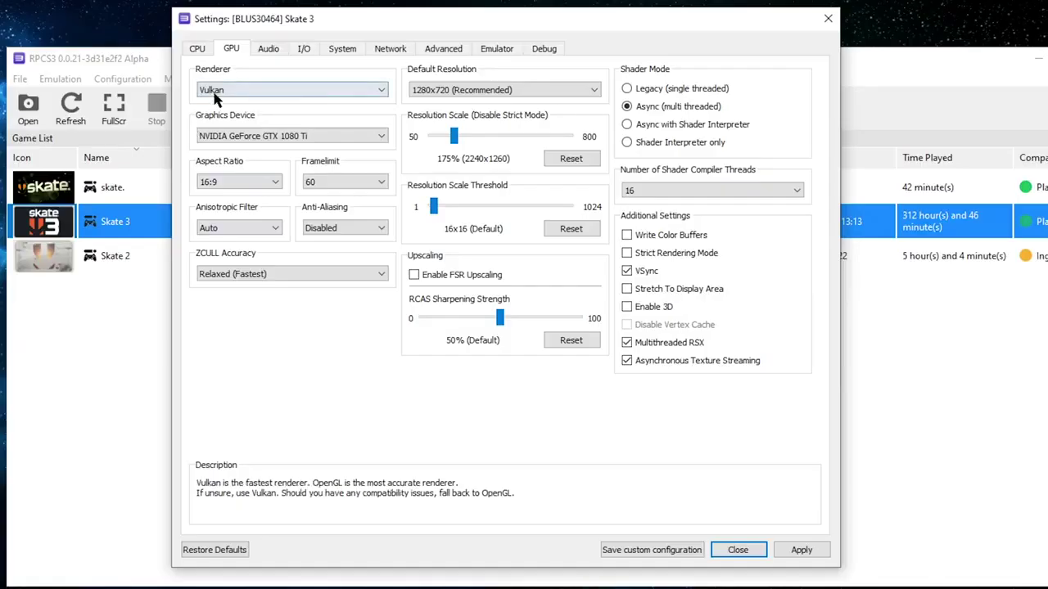
left_click(306, 131)
left_click(306, 132)
left_click(306, 132)
left_click(221, 92)
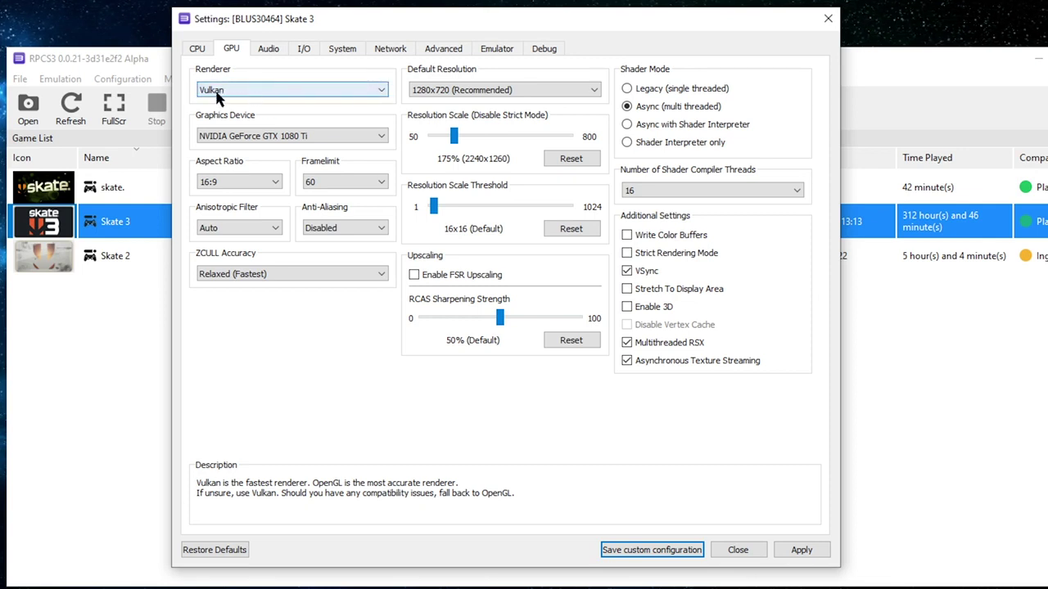
left_click(286, 136)
left_click(274, 147)
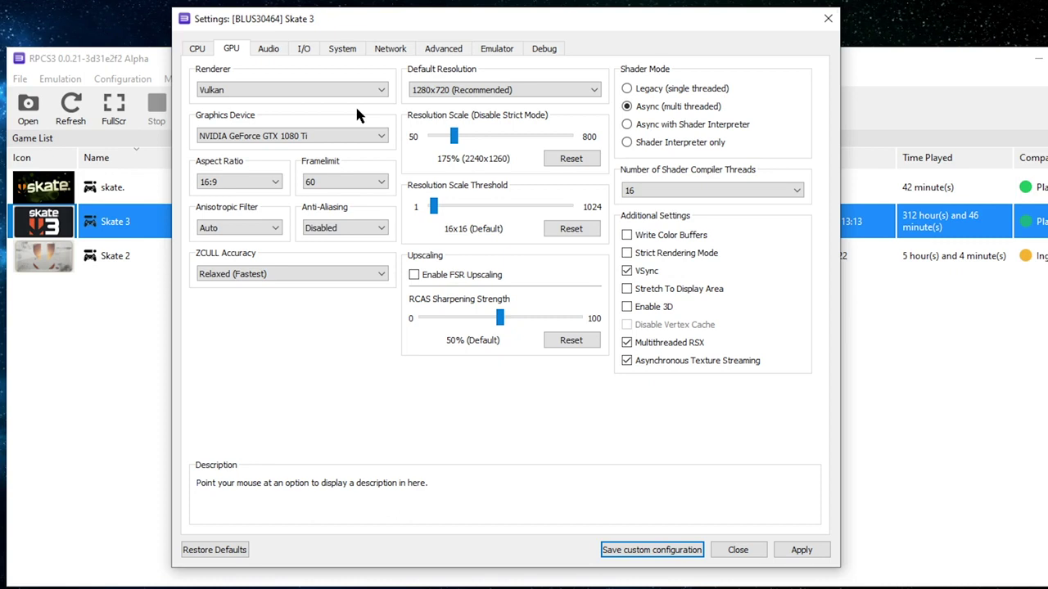
left_click(361, 136)
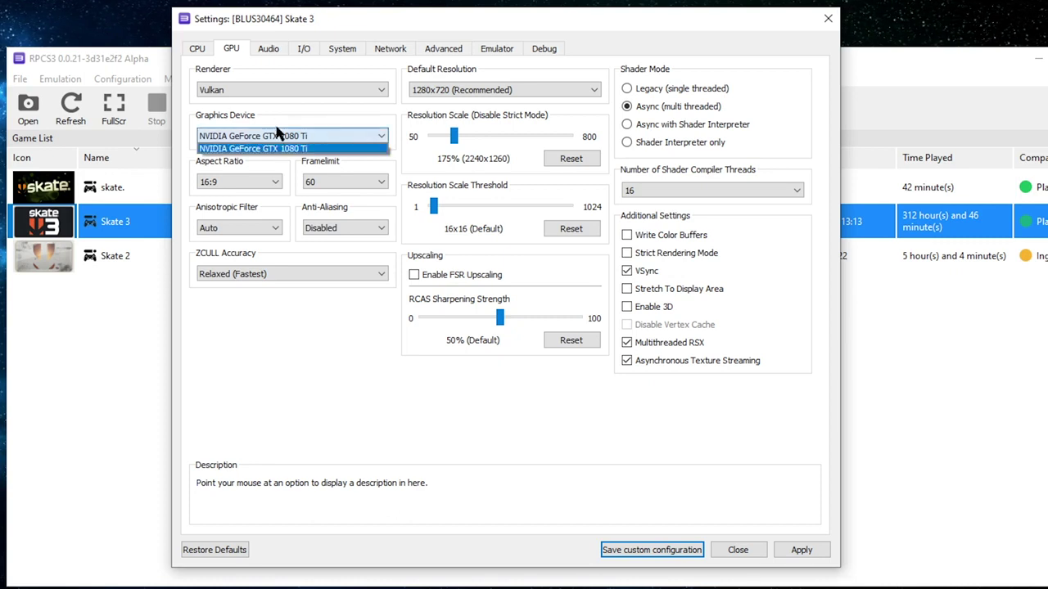
left_click(360, 146)
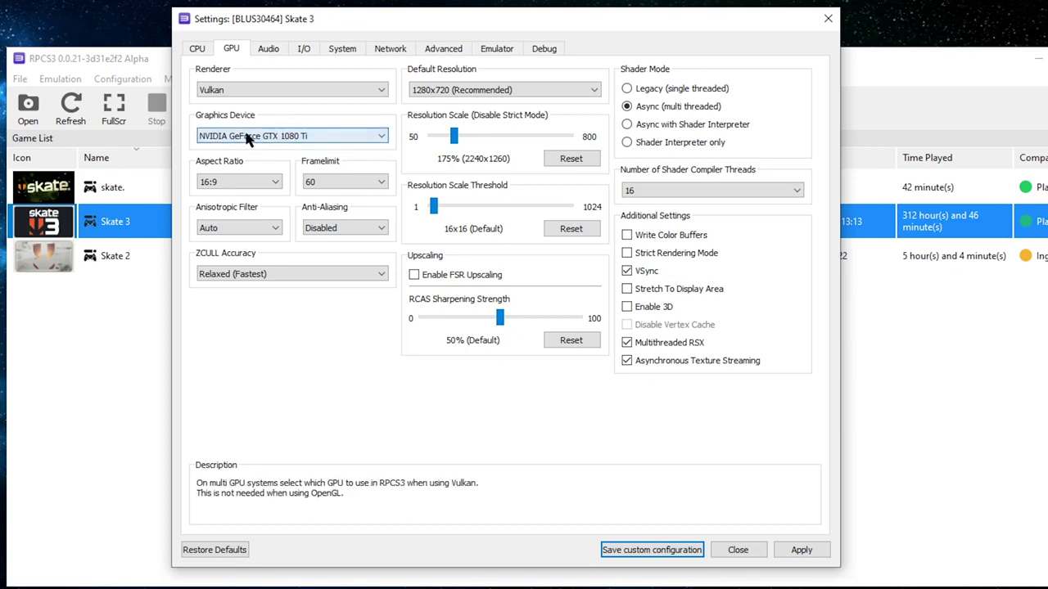
left_click(331, 181)
left_click(330, 175)
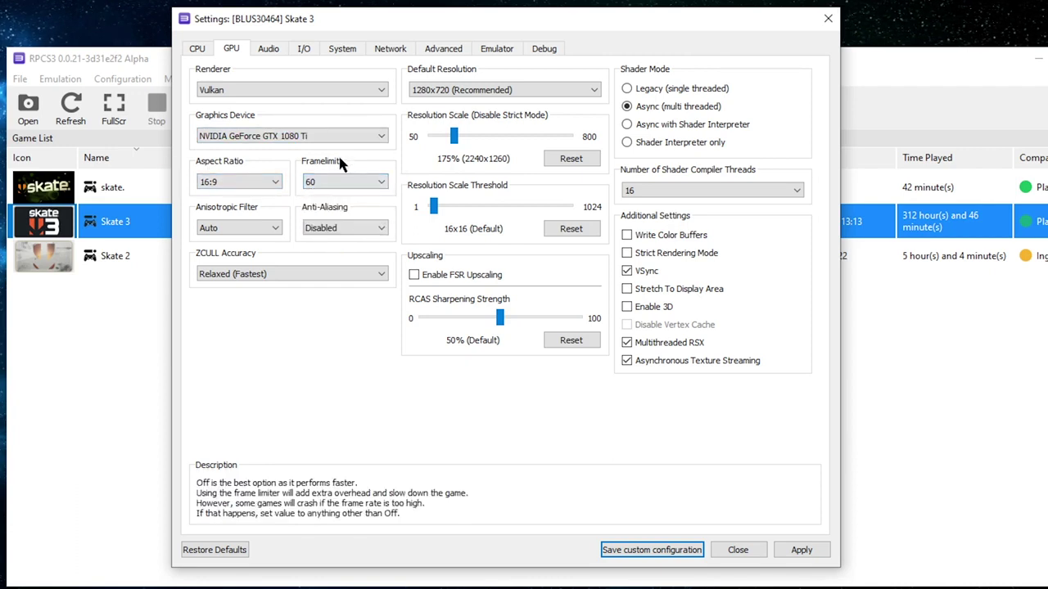
left_click(334, 178)
left_click(330, 177)
left_click(245, 225)
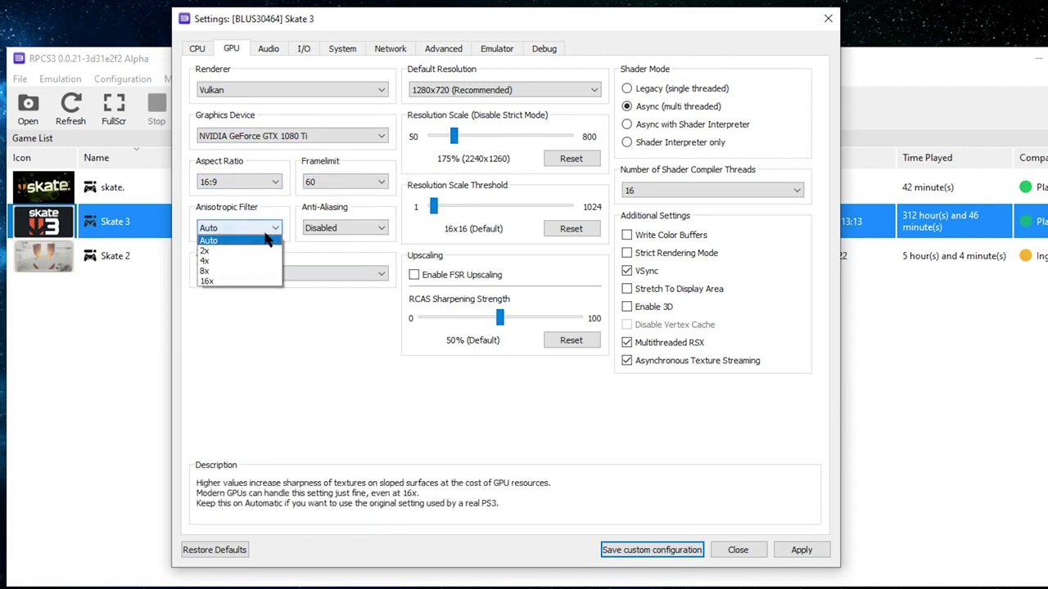
left_click(245, 236)
left_click(311, 234)
left_click(317, 237)
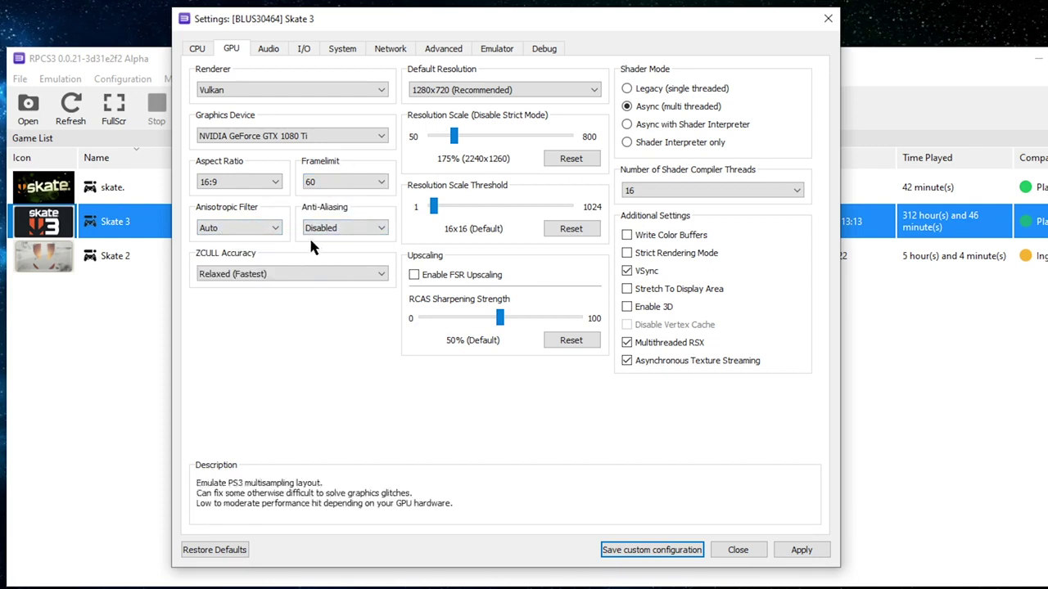
left_click(233, 274)
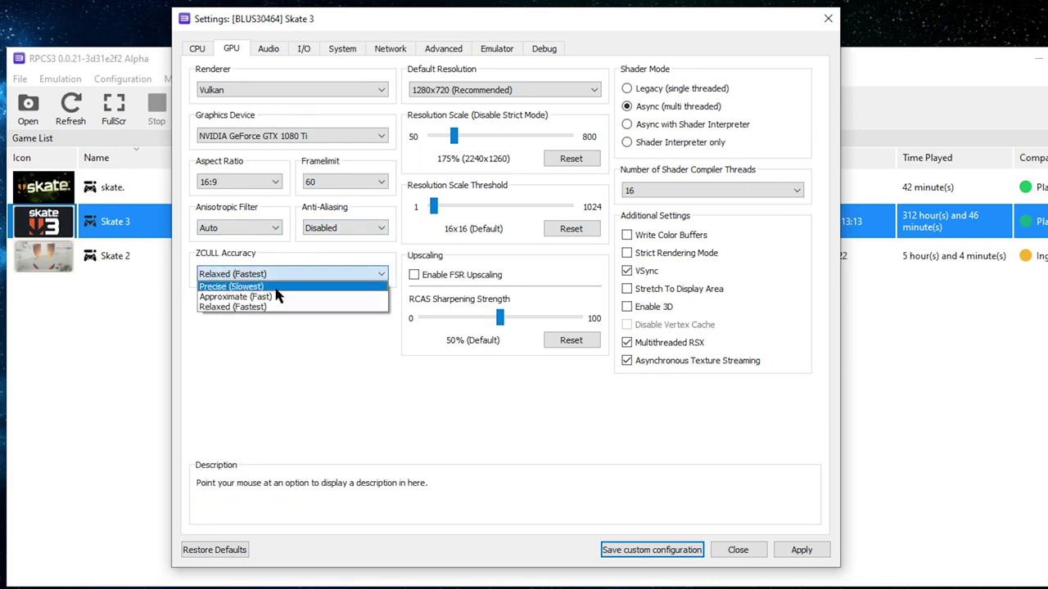
left_click(270, 275)
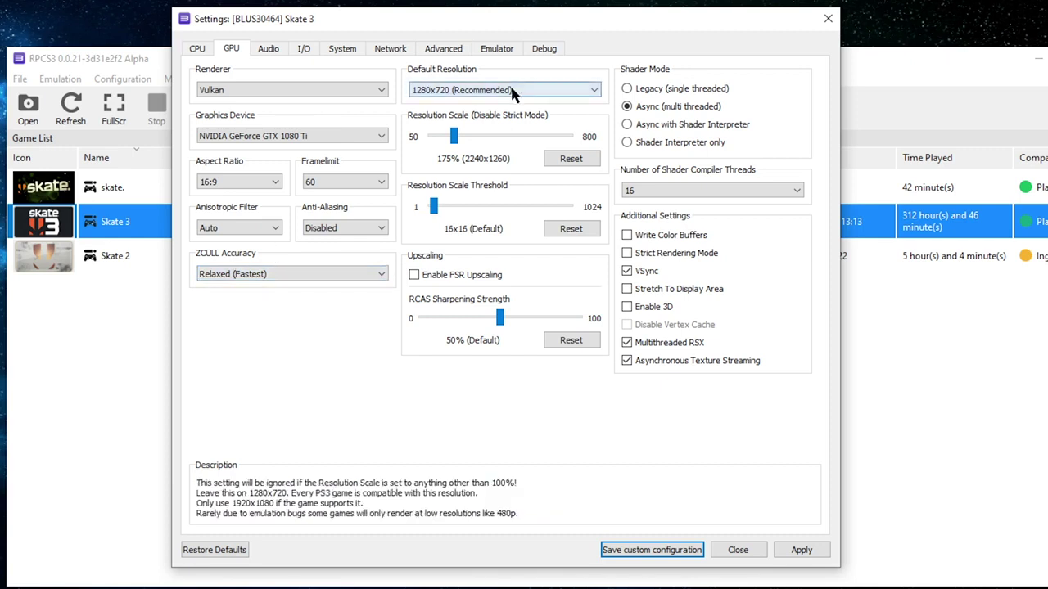
left_click(446, 92)
left_click(446, 91)
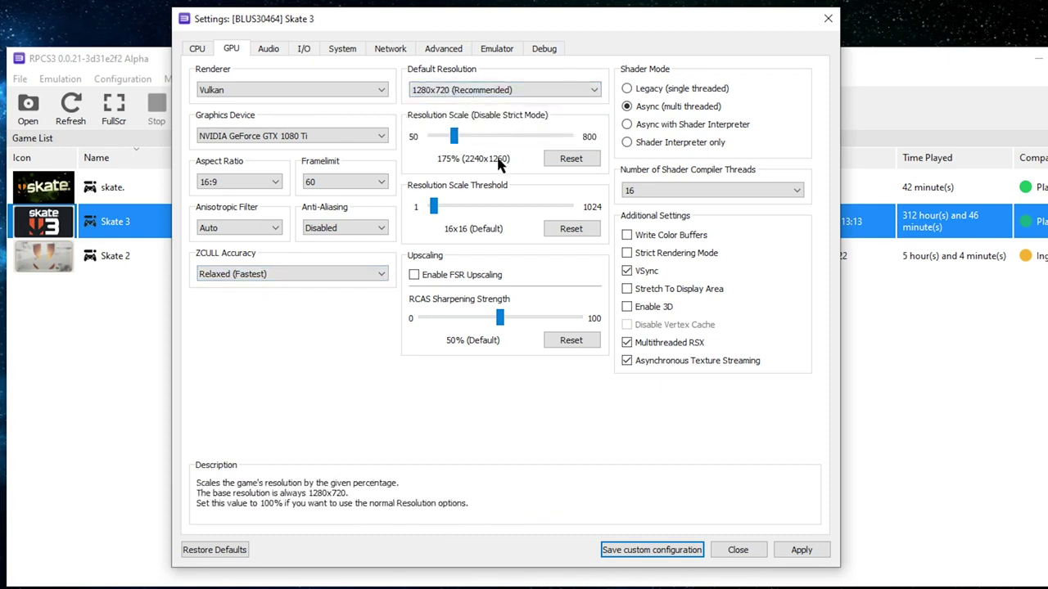
mouse_move(451, 135)
left_mouse_down()
mouse_move(438, 139)
mouse_move(451, 152)
left_mouse_up()
left_click_drag(448, 150, 460, 143)
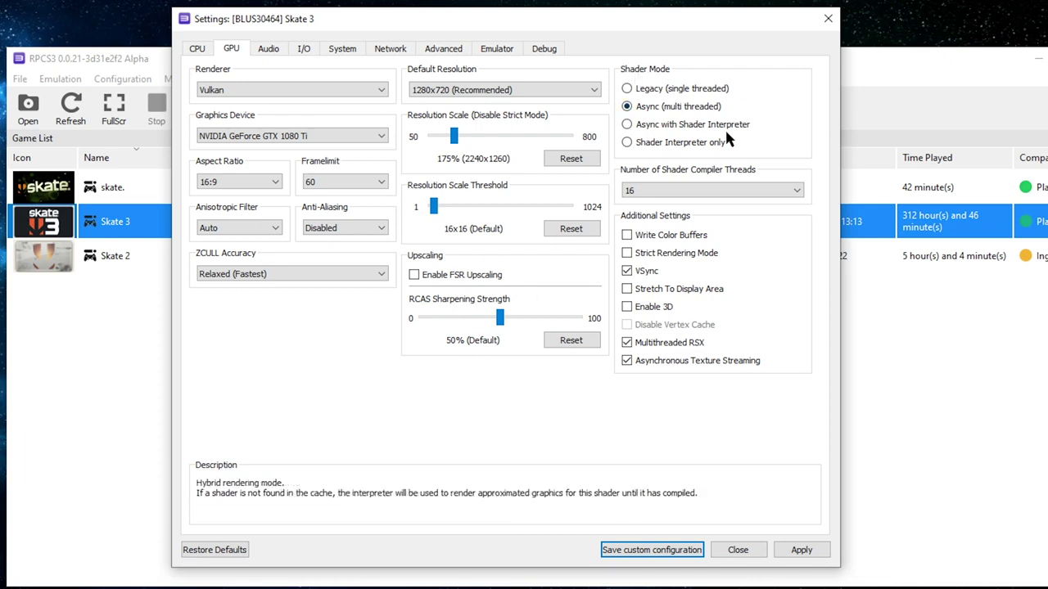
- Keep the Number of Shader Compiler Threads at 16
left_click(693, 190)
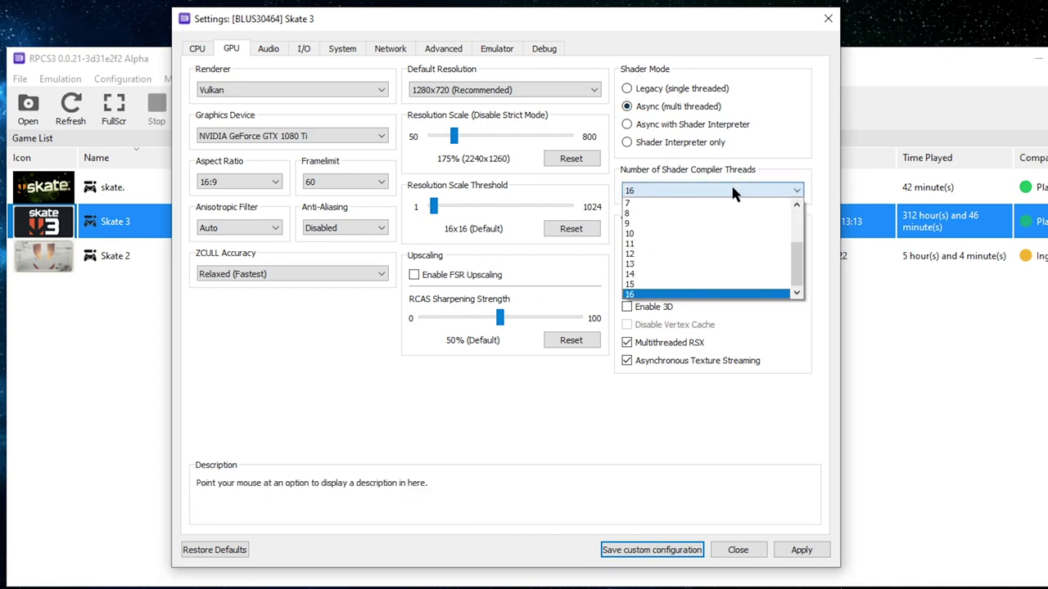
left_click(655, 190)
left_click(655, 190)
scroll(661, 270, "down", 3)
left_click(661, 310)
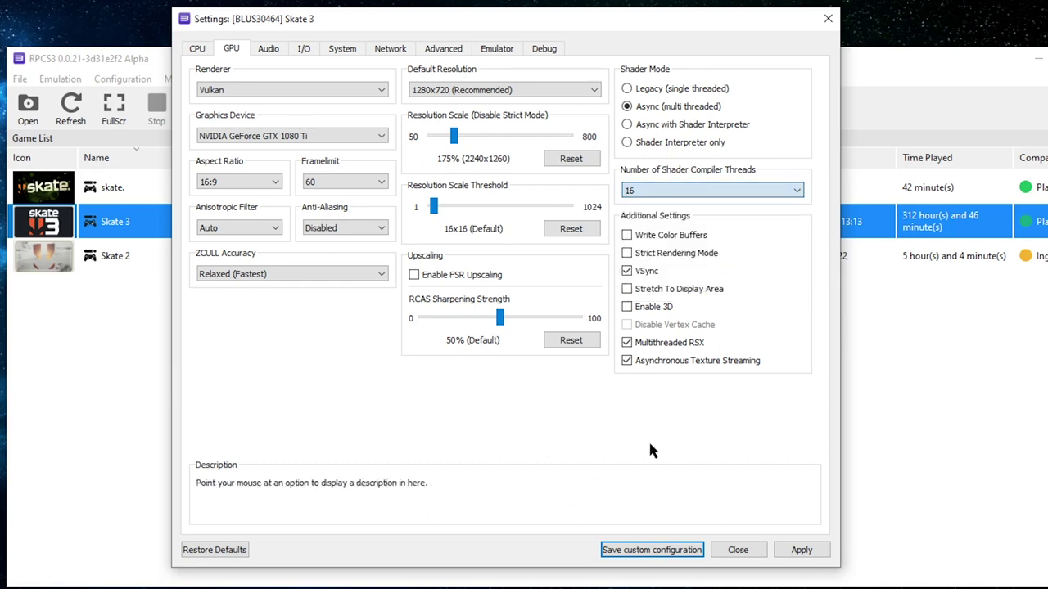
left_click(654, 190)
scroll(666, 270, "up", 3)
scroll(654, 296, "down", 3)
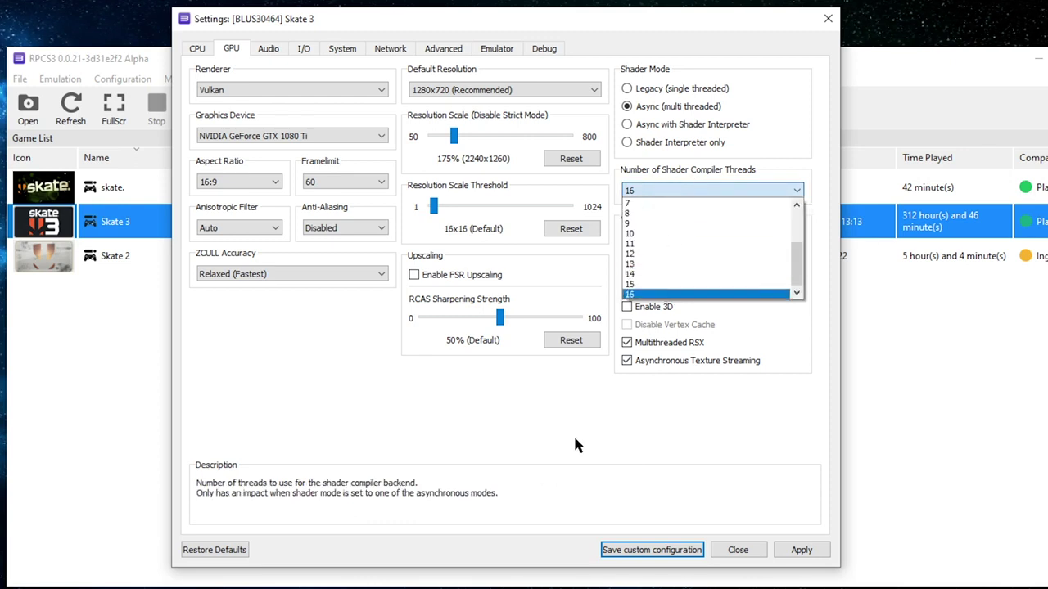
left_click(585, 382)
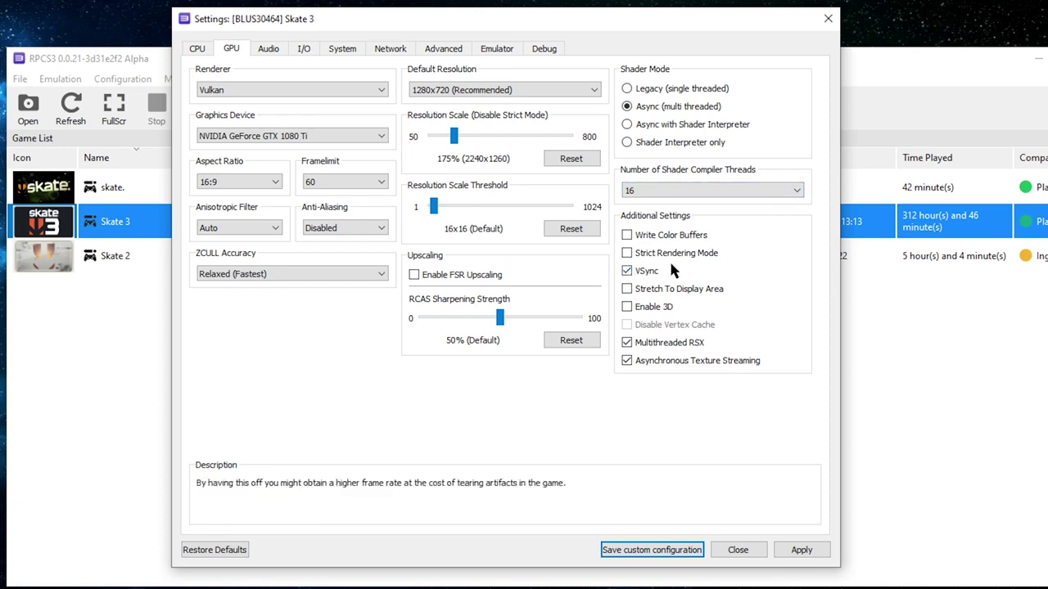
- Leave VSync enabled and scroll the tab bar over to the I/O settings
left_click(628, 272)
left_click(627, 273)
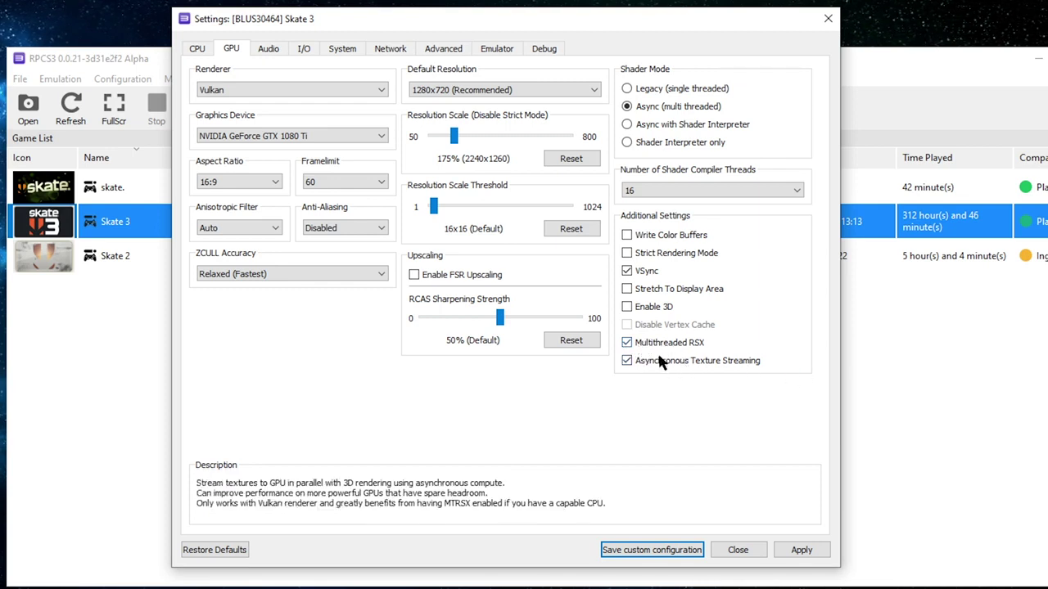
scroll(313, 56, "down", 4)
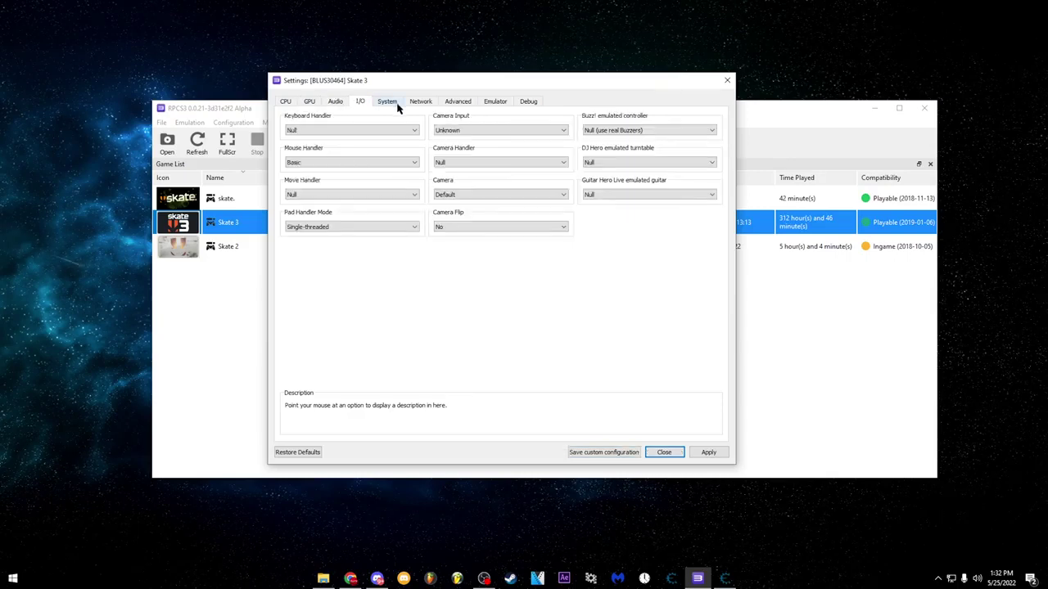
- On the Audio tab, keep Audio Channels at Downmix to Stereo
scroll(369, 106, "up", 3)
left_click(417, 103)
left_click(339, 101)
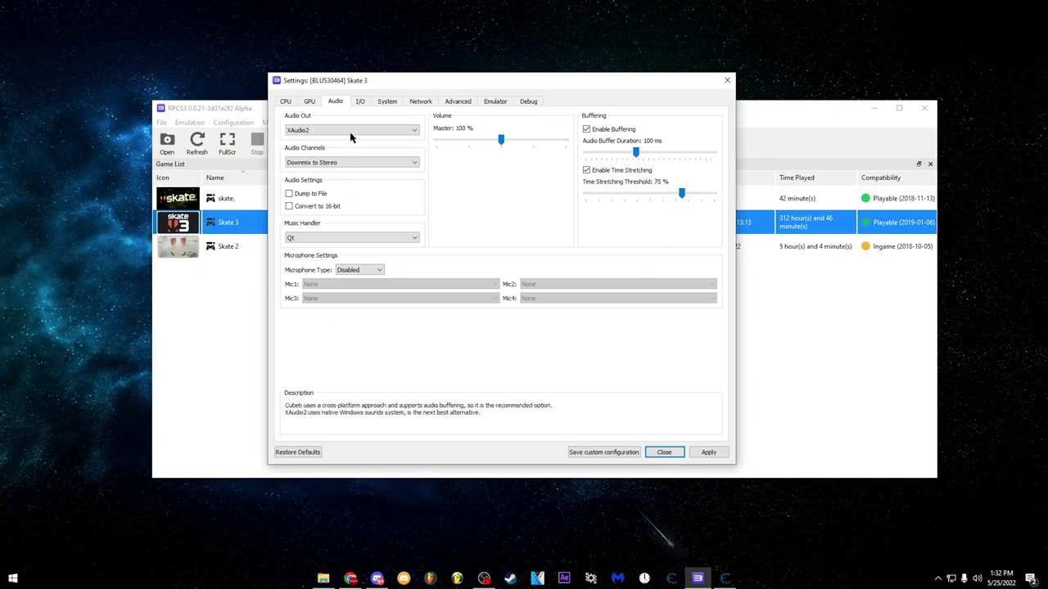
left_click(309, 163)
left_click(308, 163)
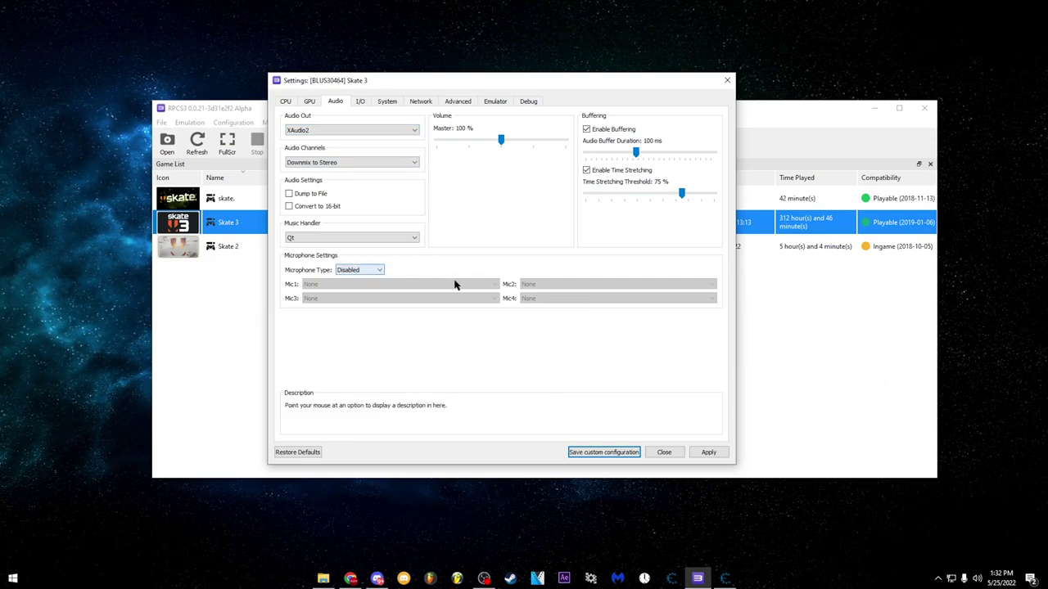
- Browse the Network and System tabs, then show the Advanced settings
left_click(418, 101)
left_click(386, 102)
left_click(418, 102)
left_click(467, 103)
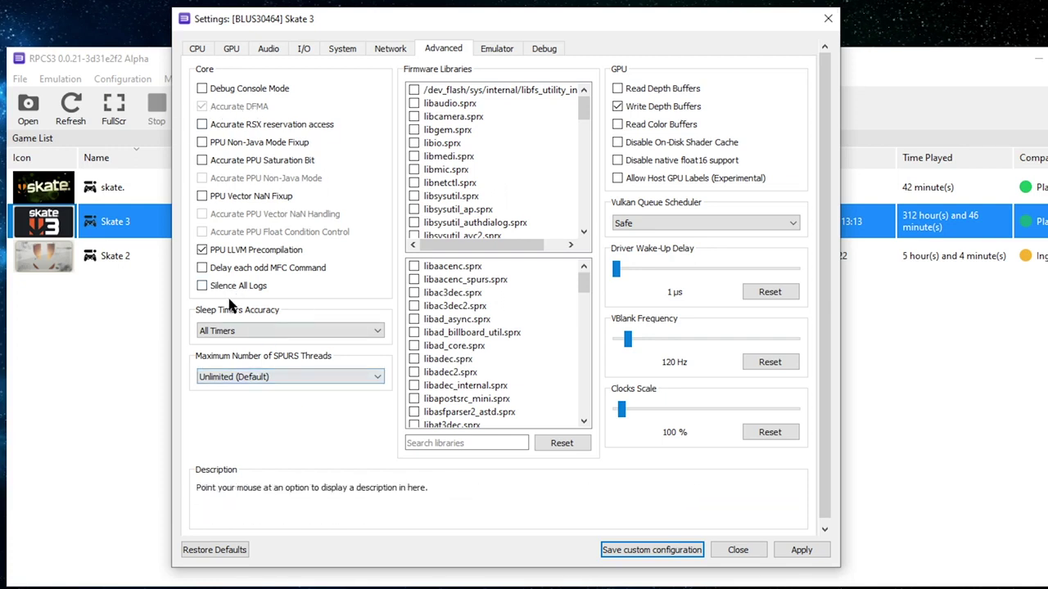
- Keep sleep timer accuracy at All Timers and SPURS threads at Unlimited (Default)
left_click(263, 329)
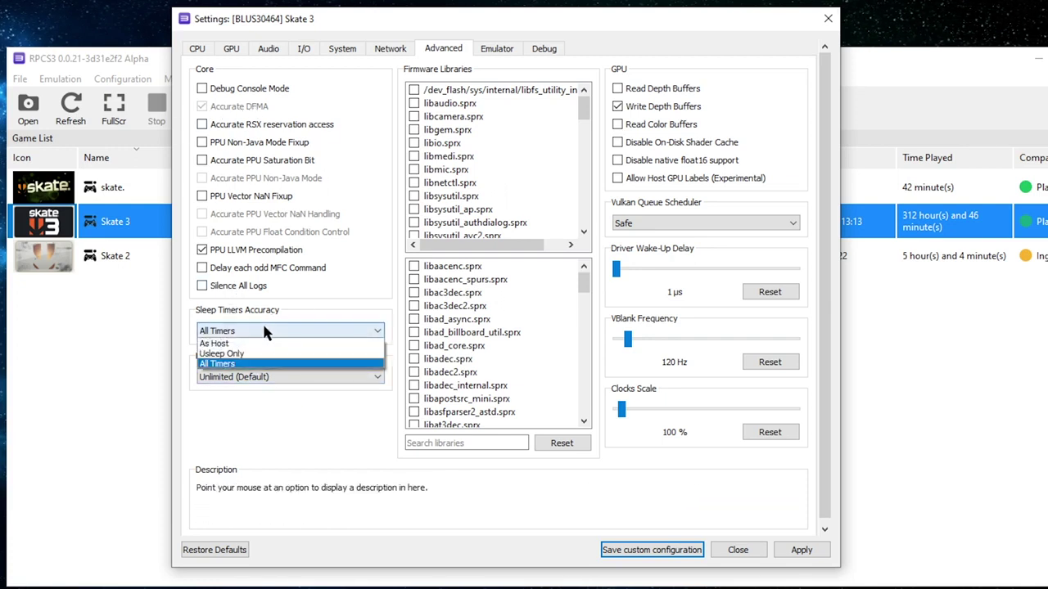
left_click(263, 331)
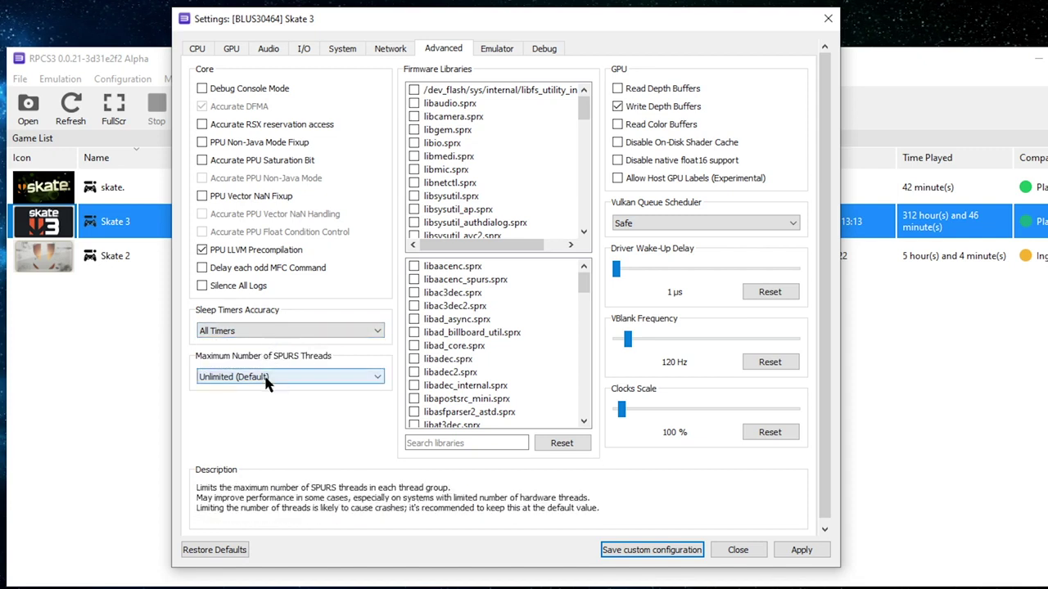
left_click(330, 375)
left_click(147, 438)
left_click(234, 375)
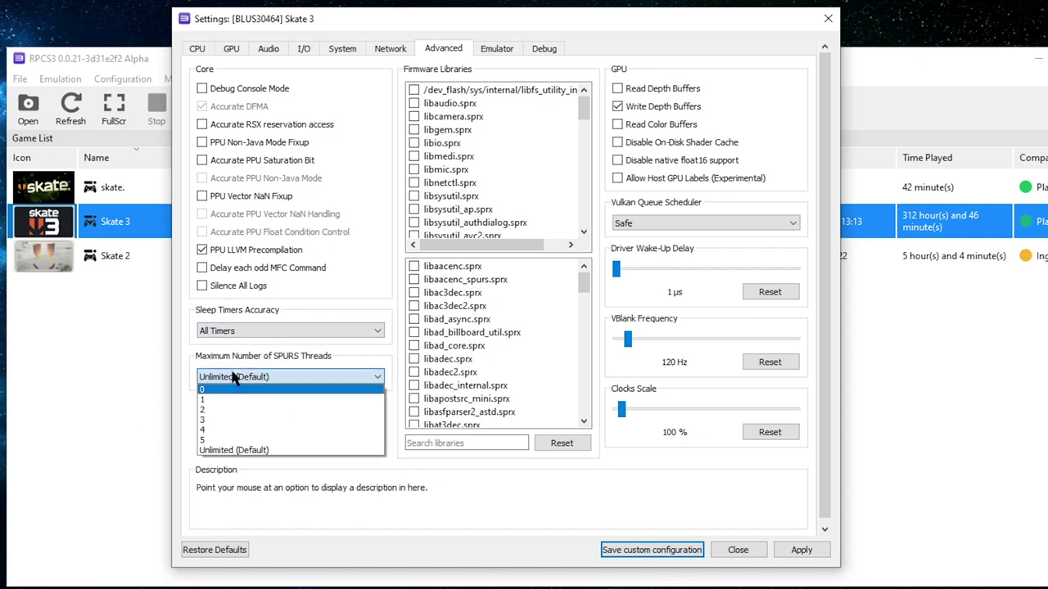
left_click(233, 375)
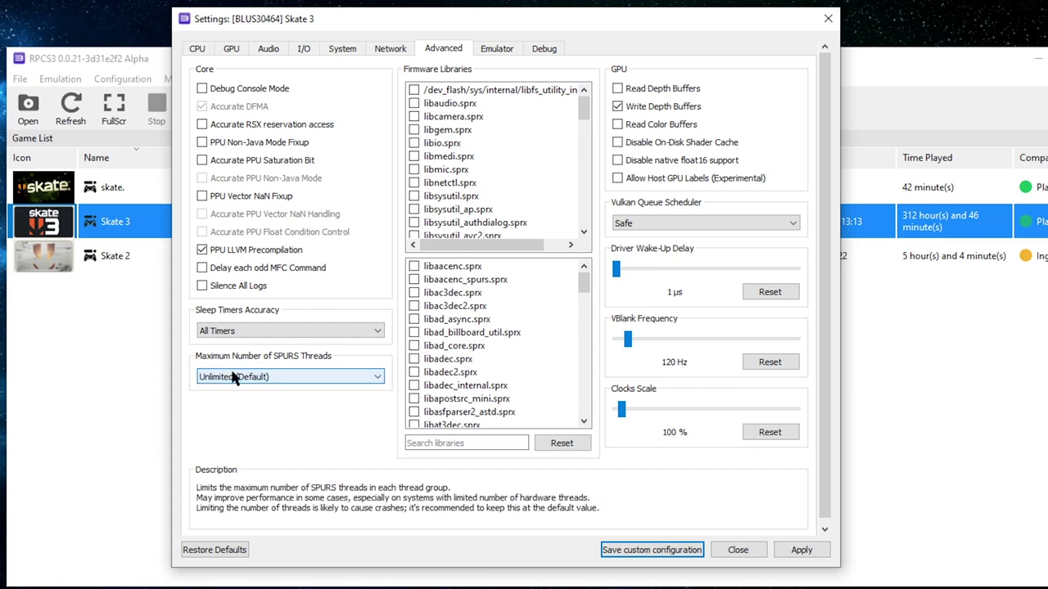
left_click(234, 376)
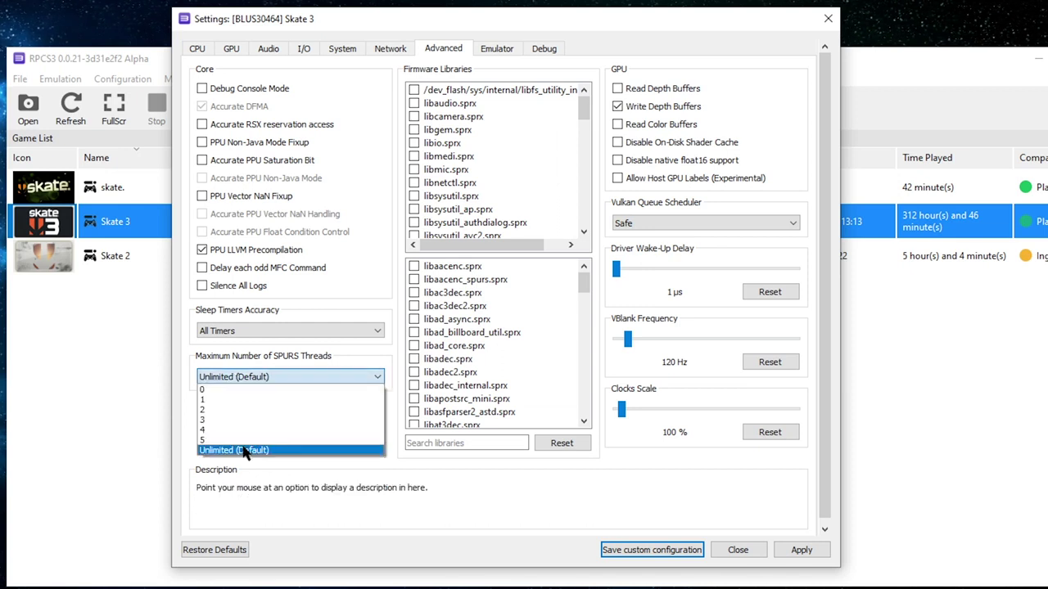
left_click(242, 378)
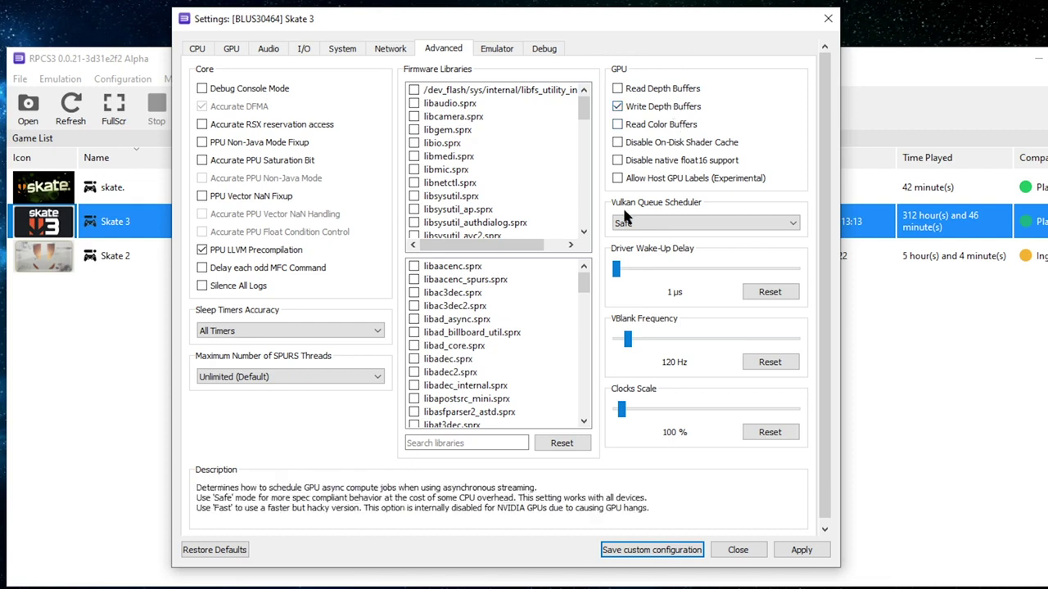
- Keep Vulkan Queue Scheduler on Safe, return VBlank Frequency from 60 to 120 Hz, and apply
left_click(654, 228)
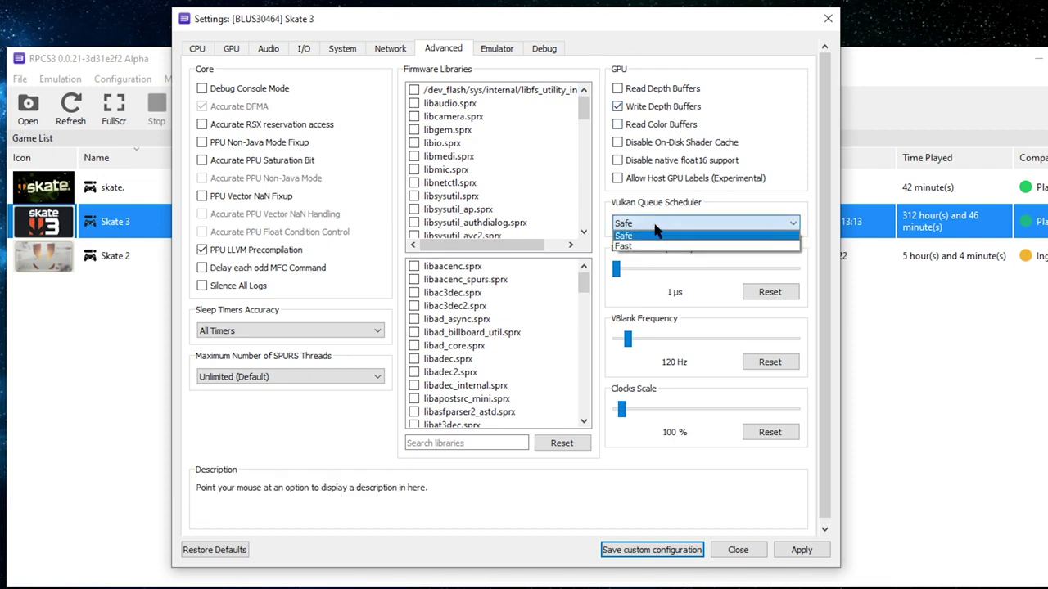
left_click(654, 225)
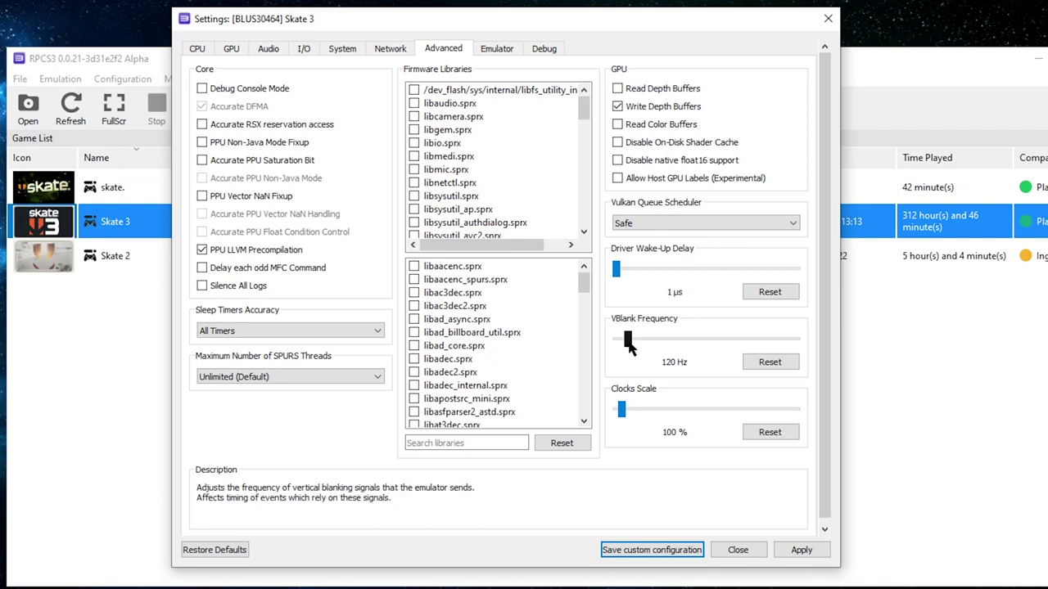
left_click_drag(629, 342, 622, 339)
left_click_drag(622, 340, 629, 341)
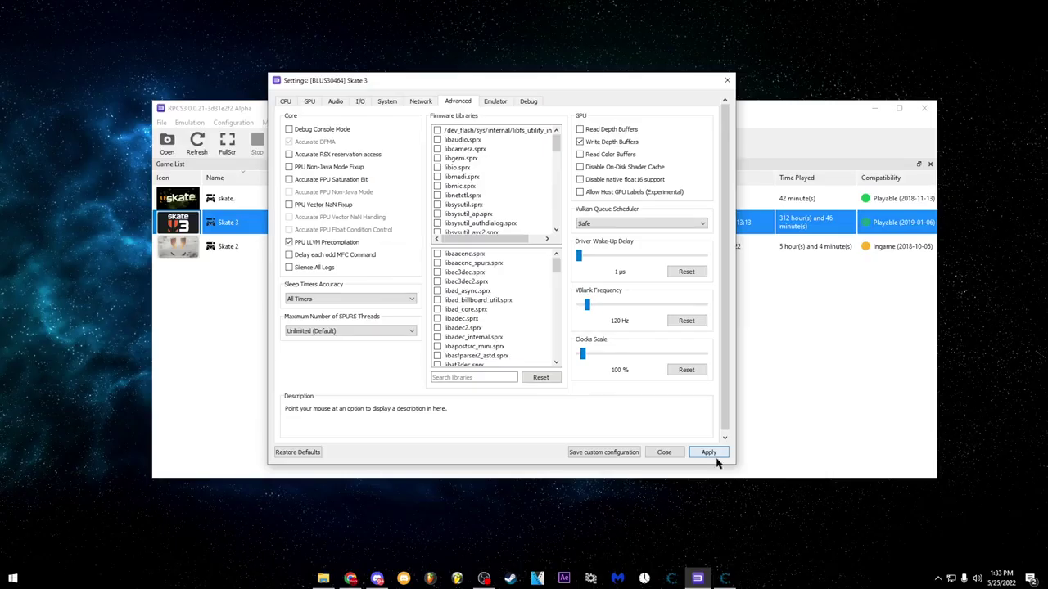
left_click(714, 455)
- Move through the settings tabs to the Emulator options
left_click(308, 101)
left_click(454, 103)
left_click(495, 102)
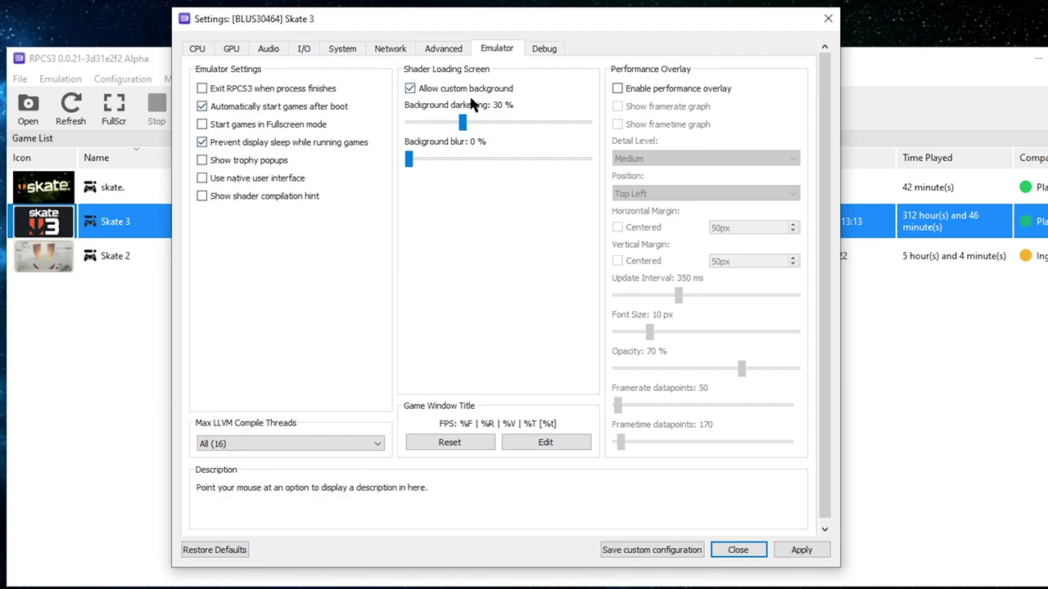
- Review the Max LLVM Compile Threads choices, leaving it at All (16)
left_click(266, 443)
left_click(266, 443)
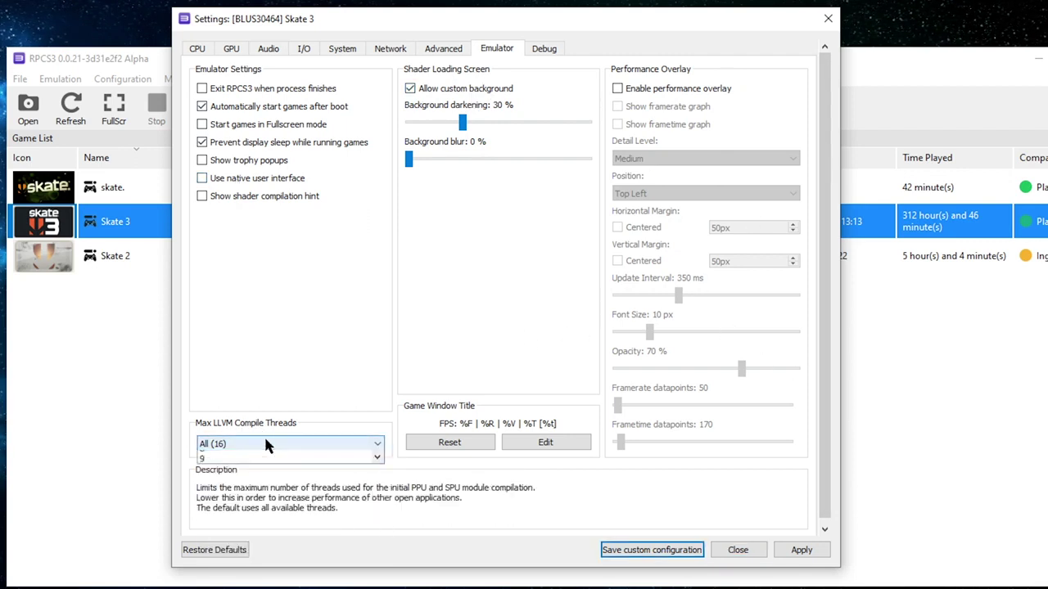
left_click(266, 443)
scroll(281, 524, "down", 3)
scroll(219, 491, "up", 3)
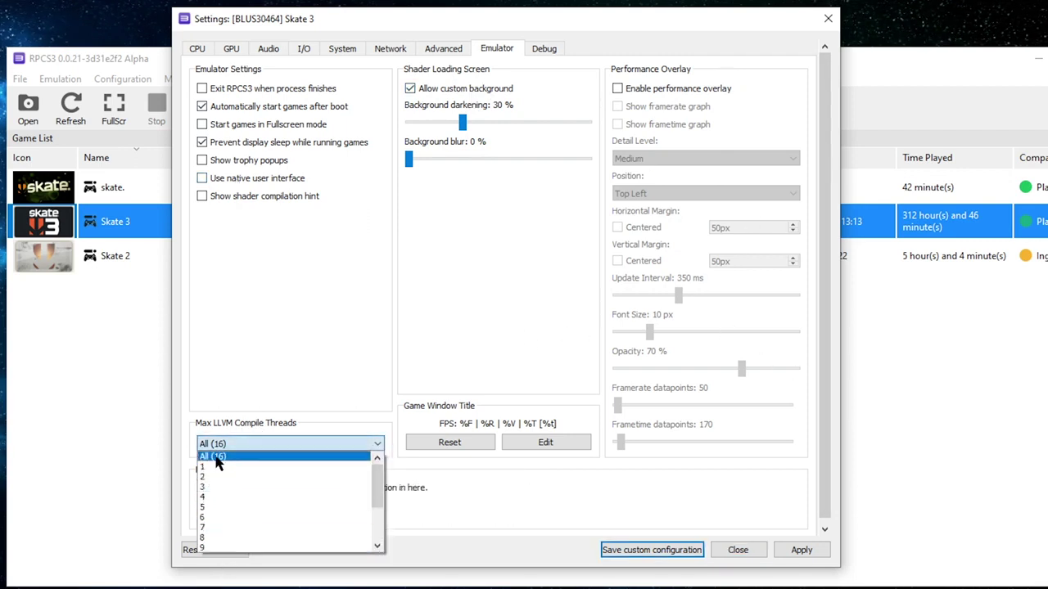
left_click(203, 458)
left_click(279, 443)
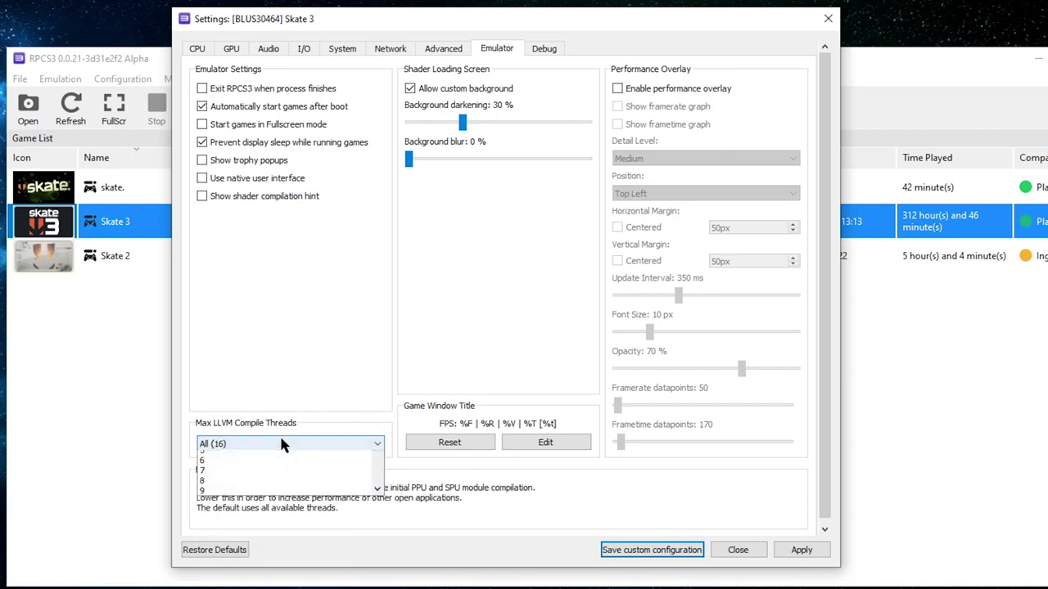
left_click(274, 388)
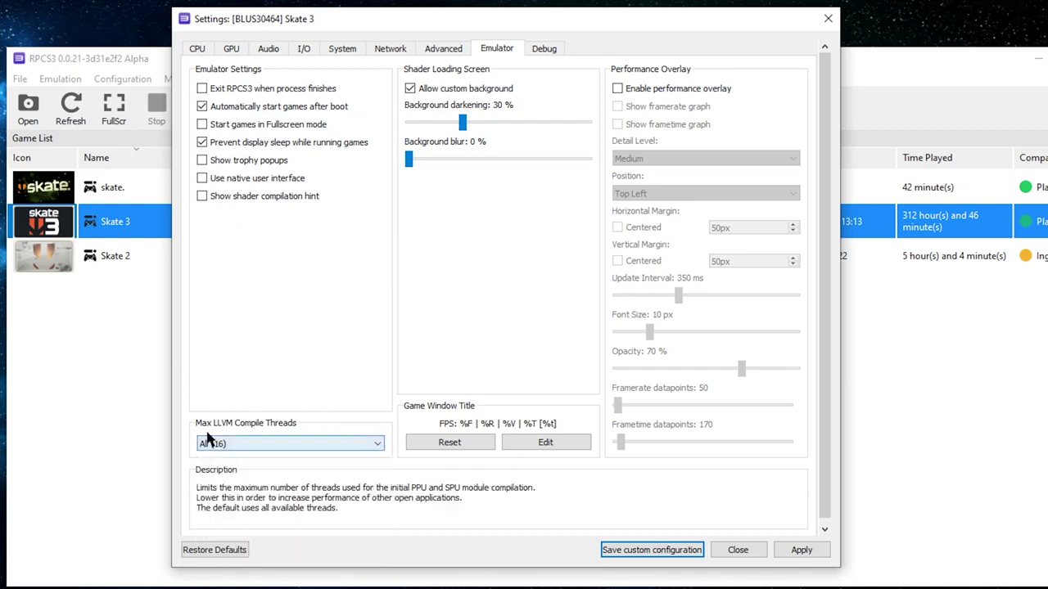
left_click(248, 436)
left_click(249, 432)
left_click(250, 439)
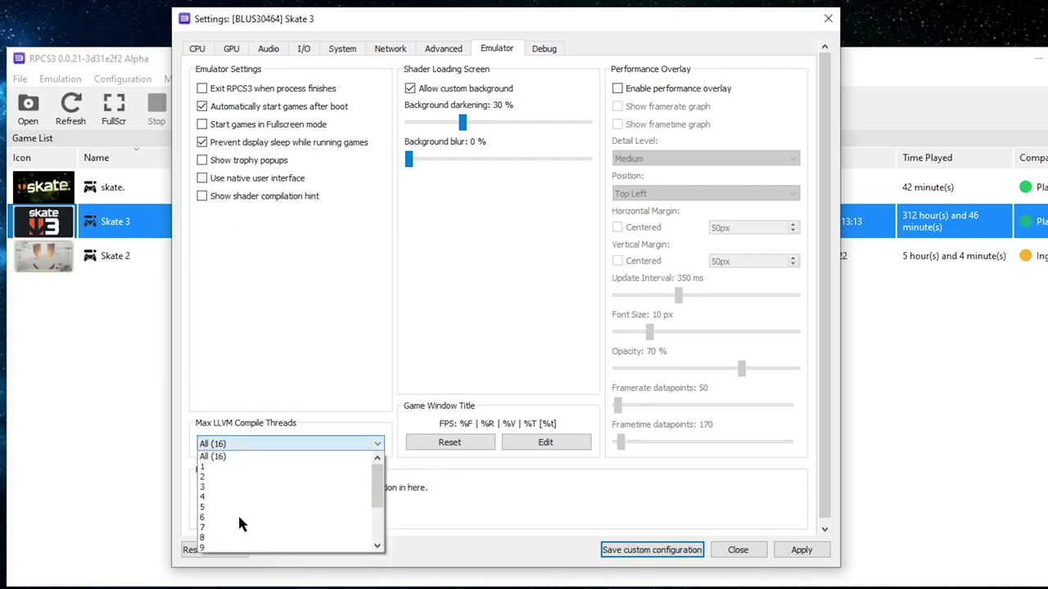
left_click(231, 456)
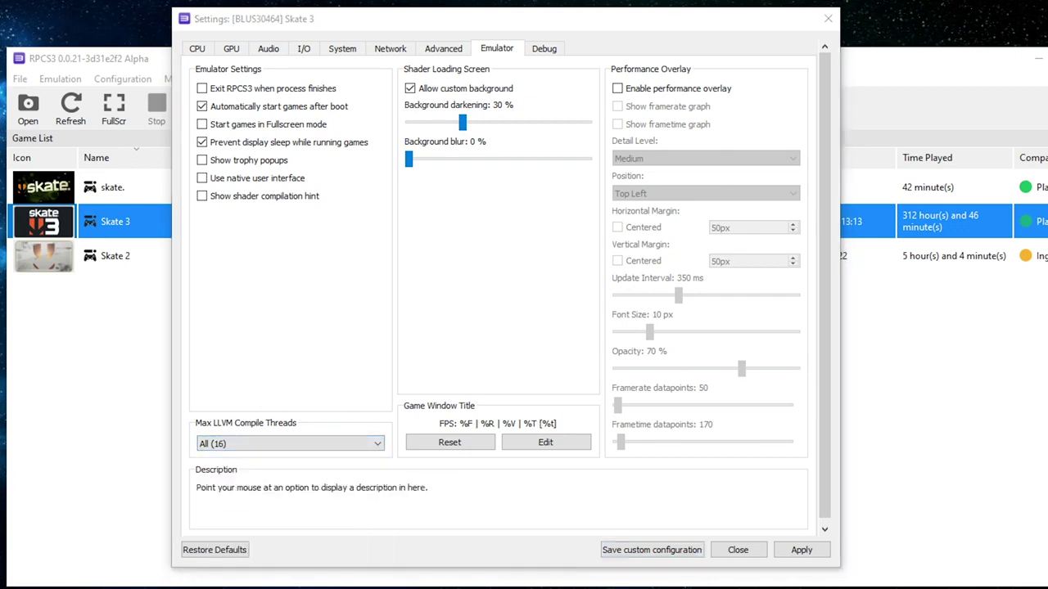
left_click(246, 443)
left_click(237, 444)
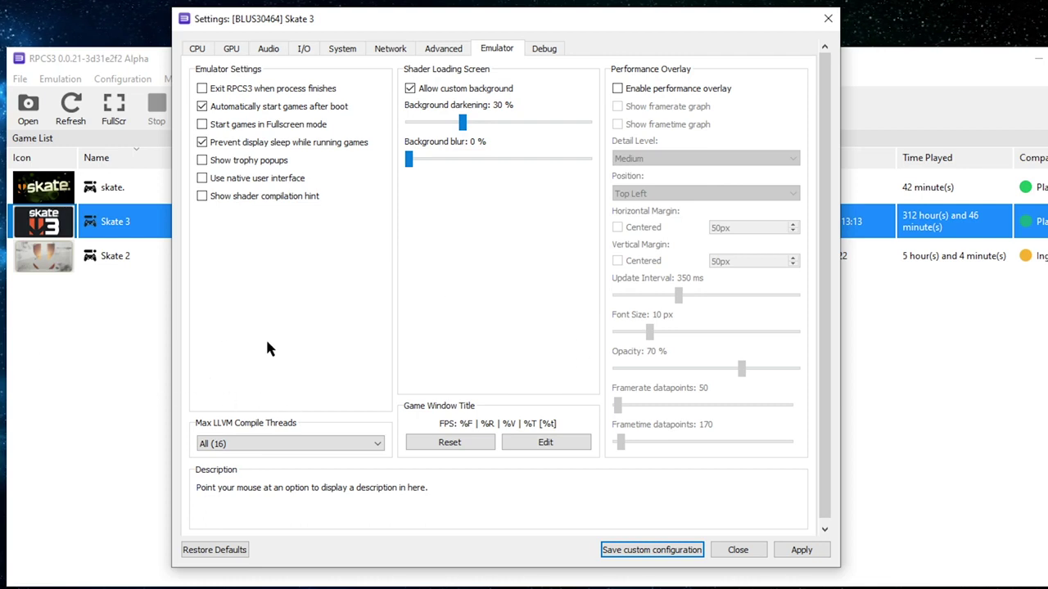
left_click(539, 48)
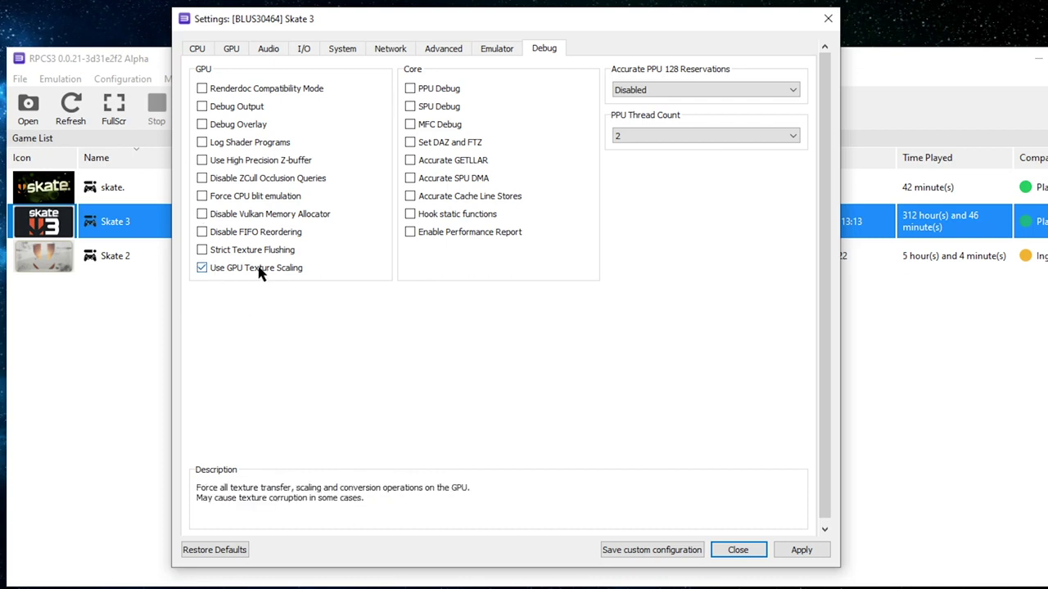
- Keep PPU Thread Count at 2 and Accurate PPU 128 Reservations Disabled
left_click(685, 136)
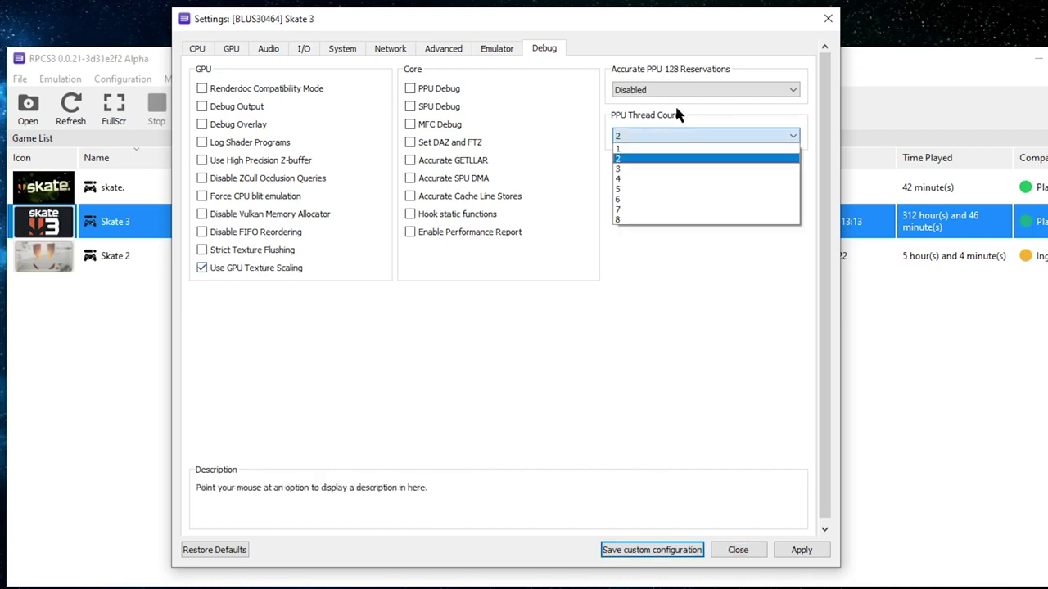
left_click(658, 87)
left_click(659, 83)
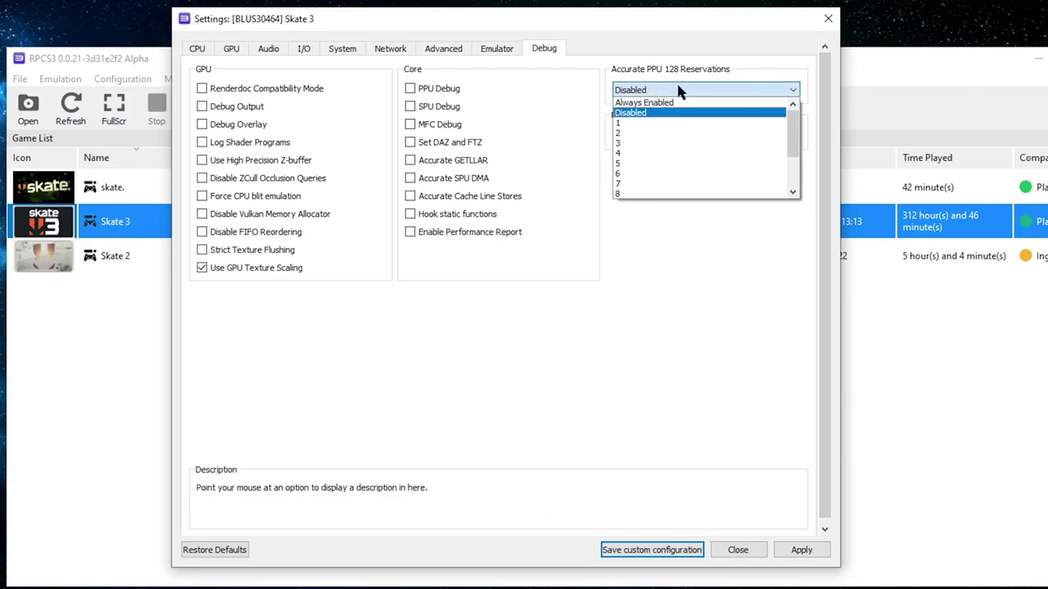
left_click(644, 110)
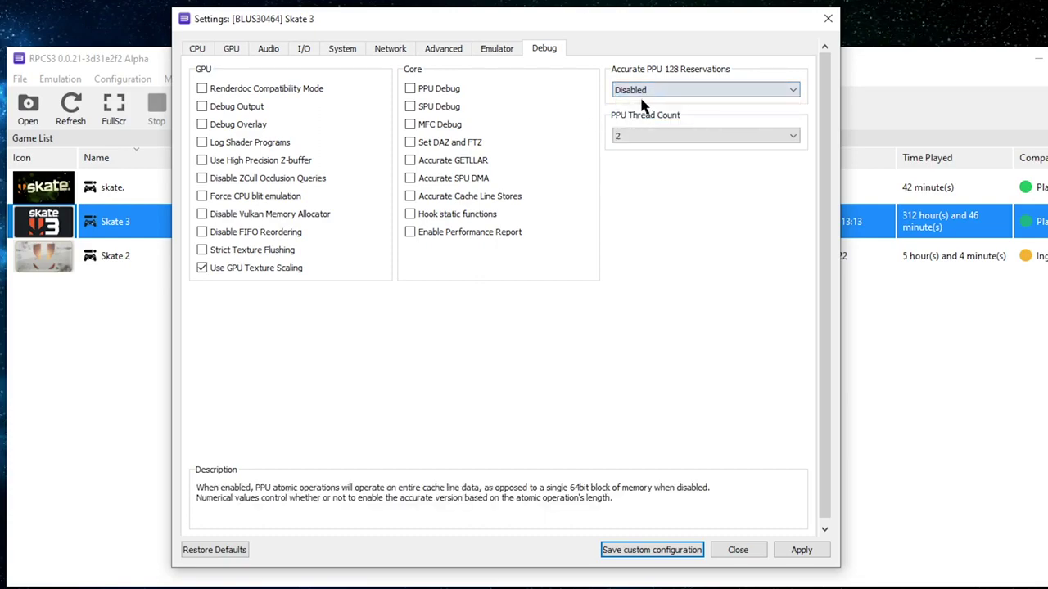
- Return to the CPU tab, apply, and save the Skate 3 custom configuration
left_click(290, 101)
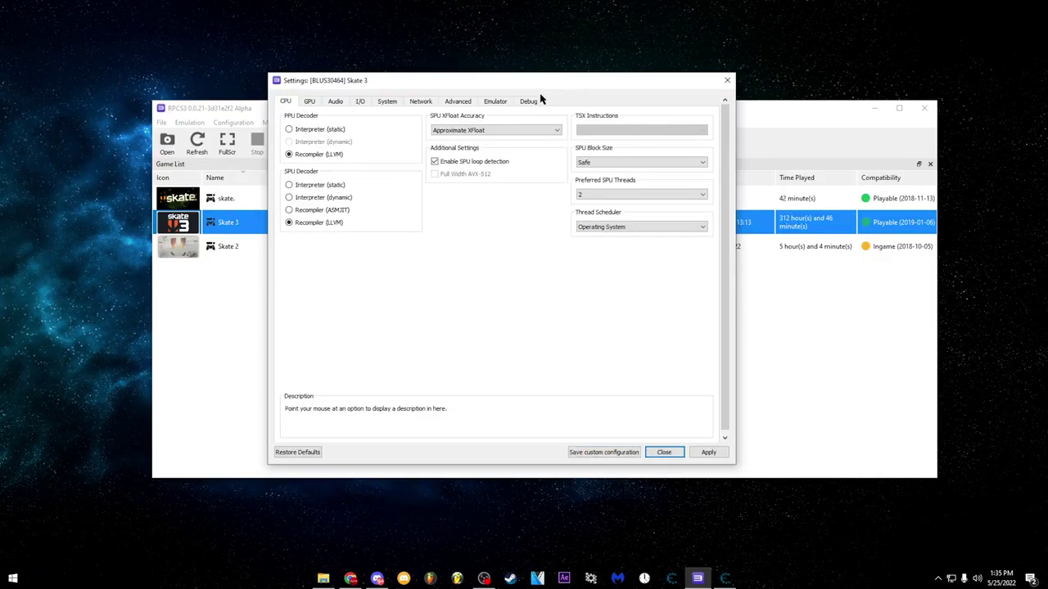
left_click(714, 452)
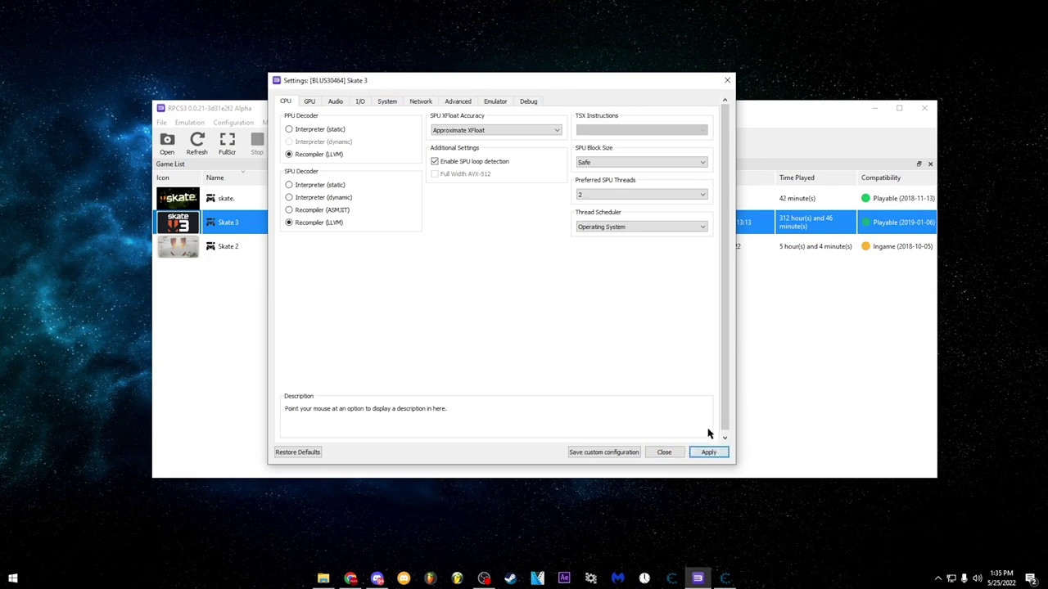
left_click(605, 453)
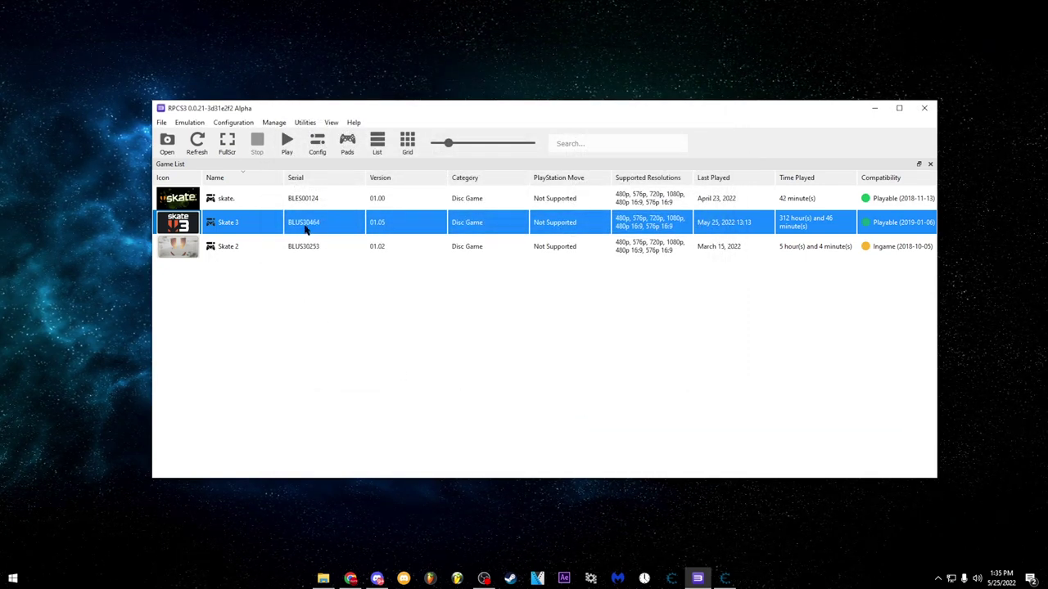
- Open Skate 3's custom gamepad configuration, then reposition and enlarge the Gamepad Settings window
right_click(271, 222)
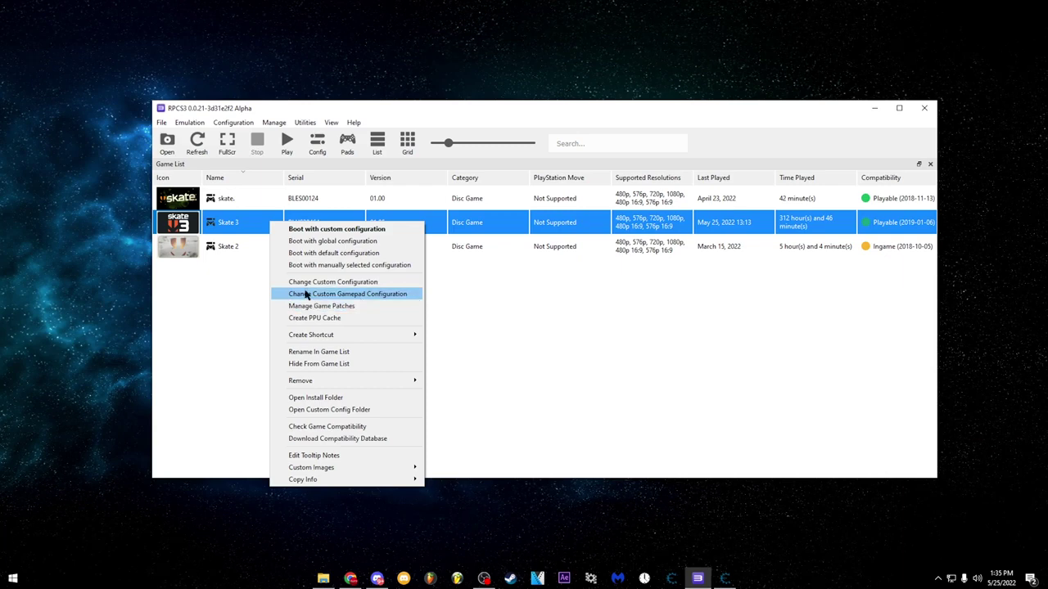
left_click(357, 300)
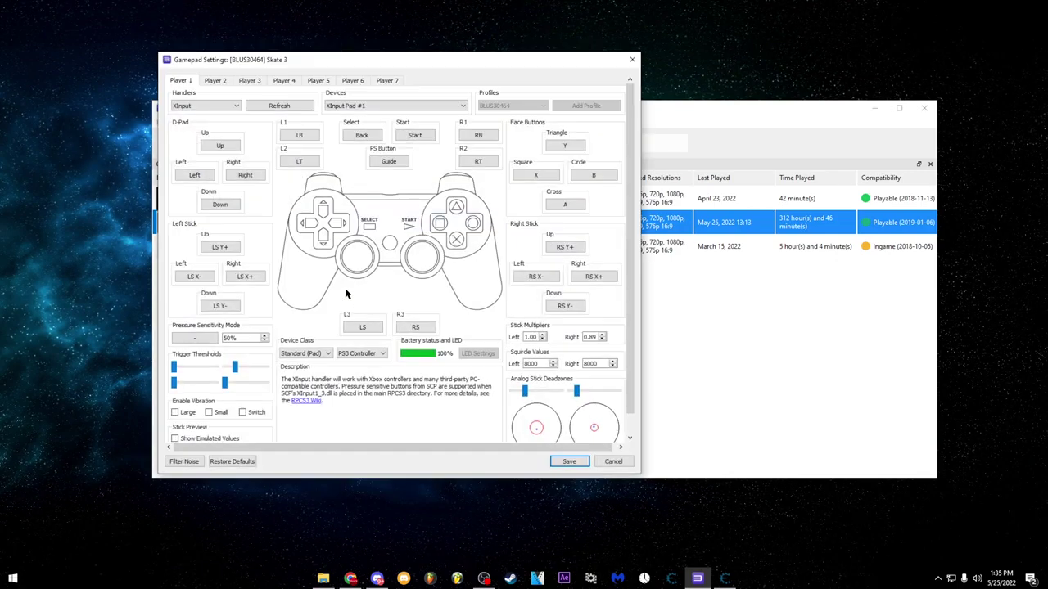
left_click_drag(312, 70, 429, 61)
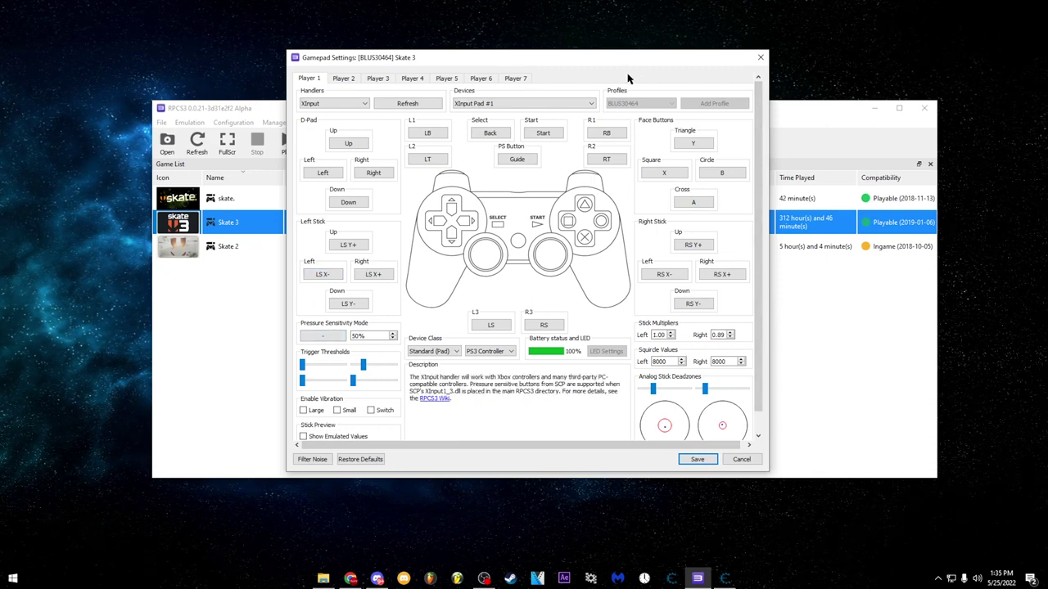
left_click_drag(625, 63, 517, 52)
left_click_drag(663, 473, 693, 494)
mouse_move(577, 378)
left_mouse_down()
mouse_move(602, 378)
mouse_move(574, 378)
left_mouse_up()
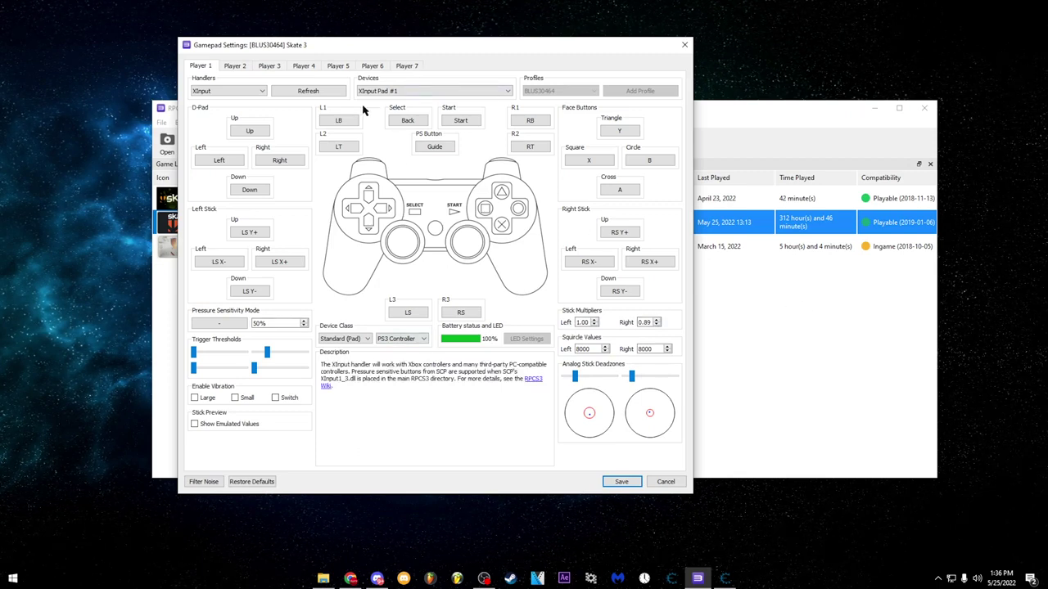
left_click(483, 91)
left_click(483, 87)
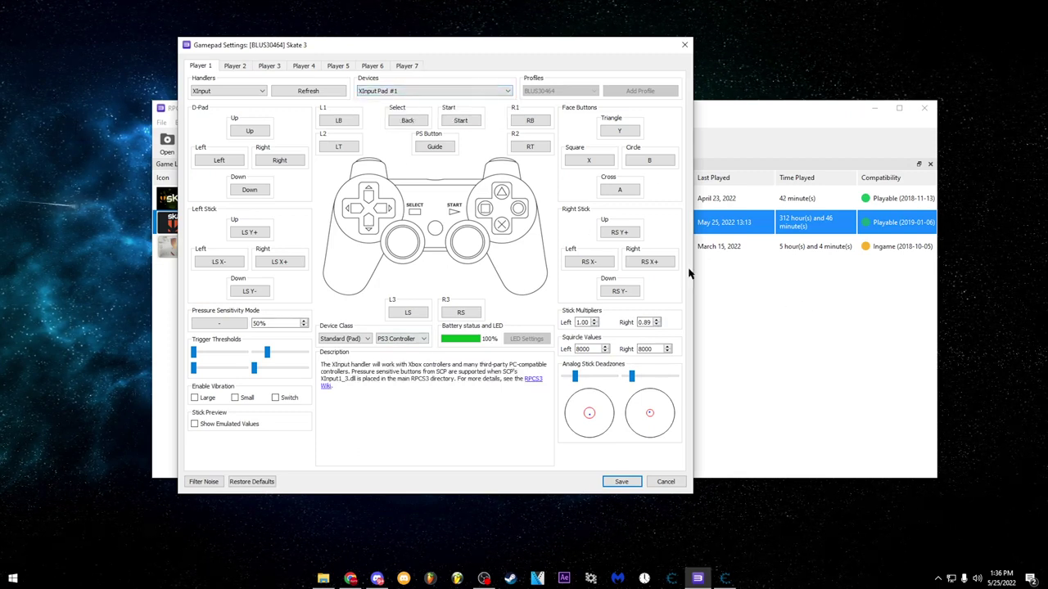
right_click(641, 322)
key("Escape")
double_click(583, 323)
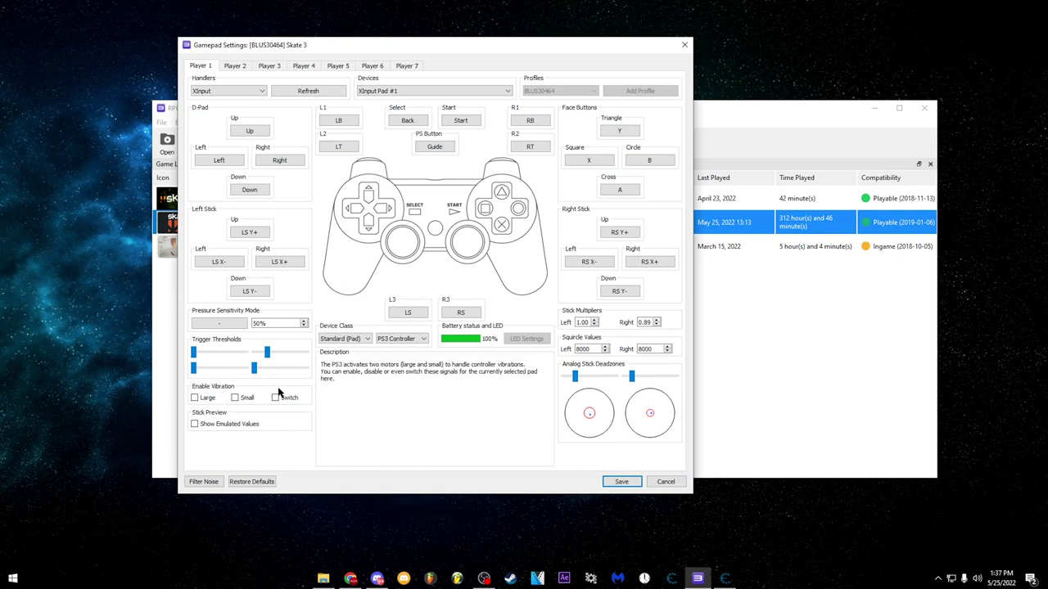
- Toggle the Large, Small and Switch vibration options on and off again, then nudge the lower trigger threshold
left_click(195, 398)
left_click(285, 398)
left_click(242, 399)
left_click(243, 398)
left_click(195, 398)
left_click(275, 397)
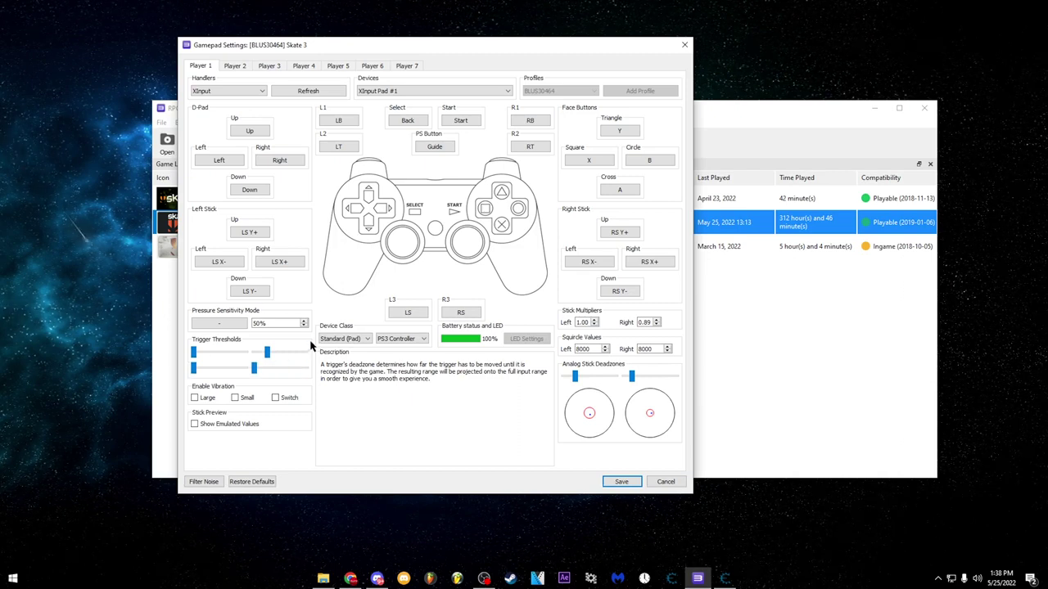
key("Right")
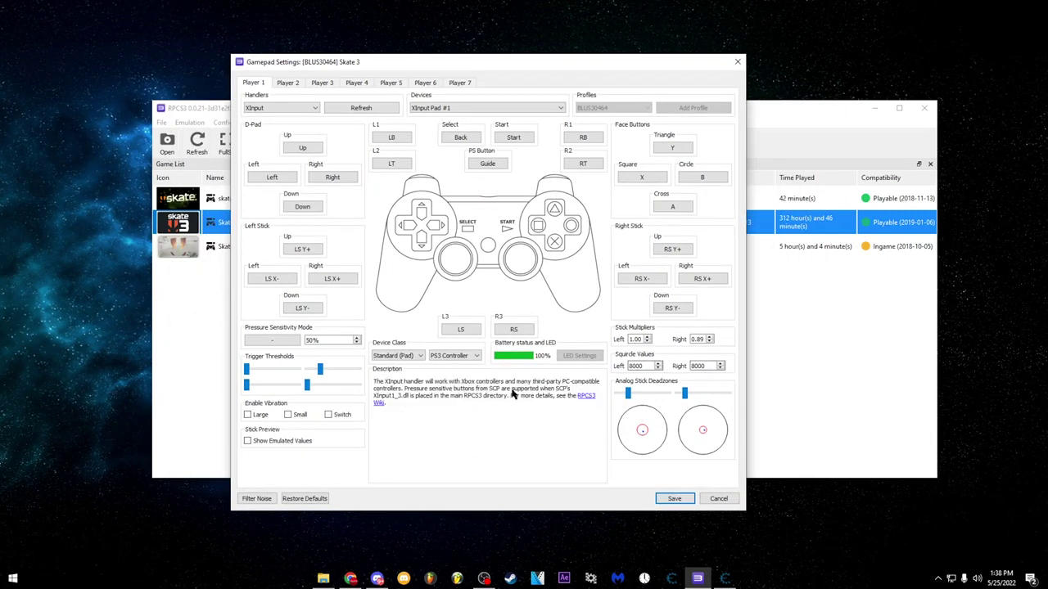
- Save the Skate 3 XInput gamepad configuration and close Gamepad Settings
left_click(675, 500)
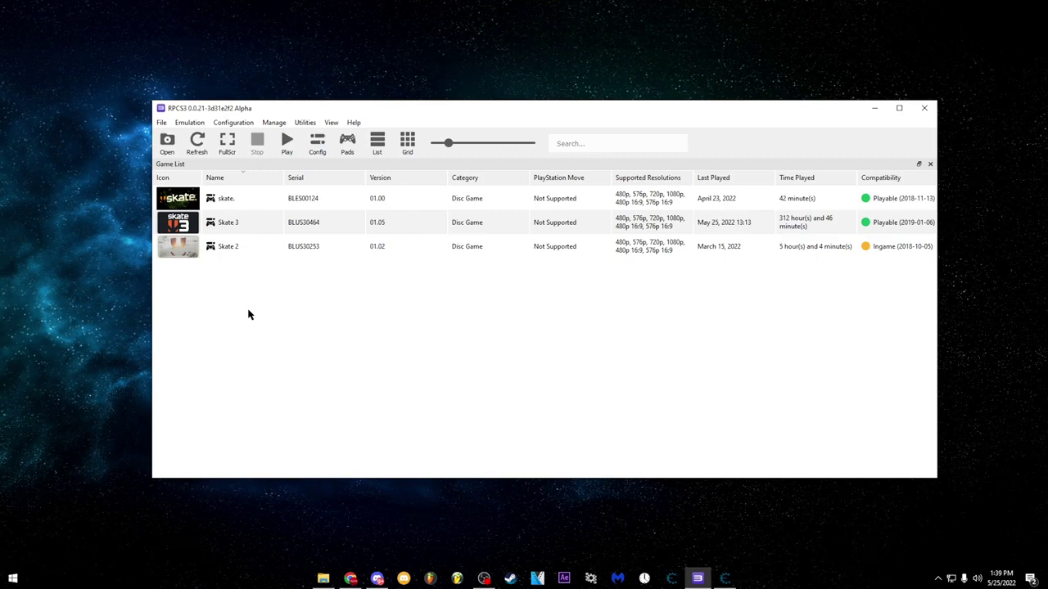
- Minimize RPCS3, select EBOOT.BIN in the 'latest eboot' folder, and open a second Explorer window
mouse_move(758, 112)
left_mouse_down()
mouse_move(748, 105)
mouse_move(766, 106)
mouse_move(748, 98)
left_mouse_up()
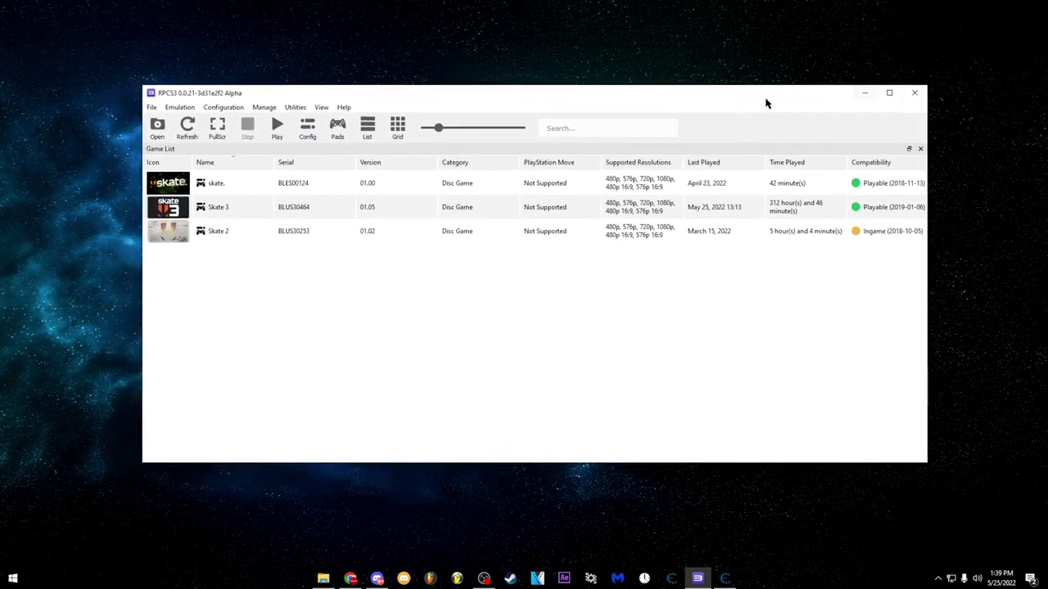
left_click(914, 93)
left_click(322, 579)
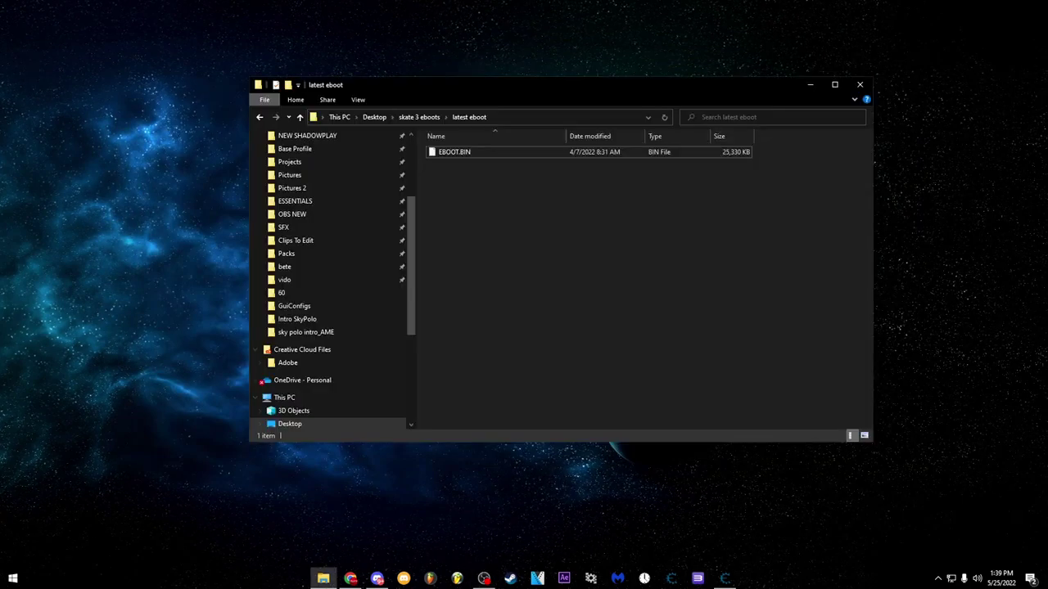
mouse_move(514, 150)
left_mouse_down()
mouse_move(496, 147)
mouse_move(508, 151)
left_mouse_up()
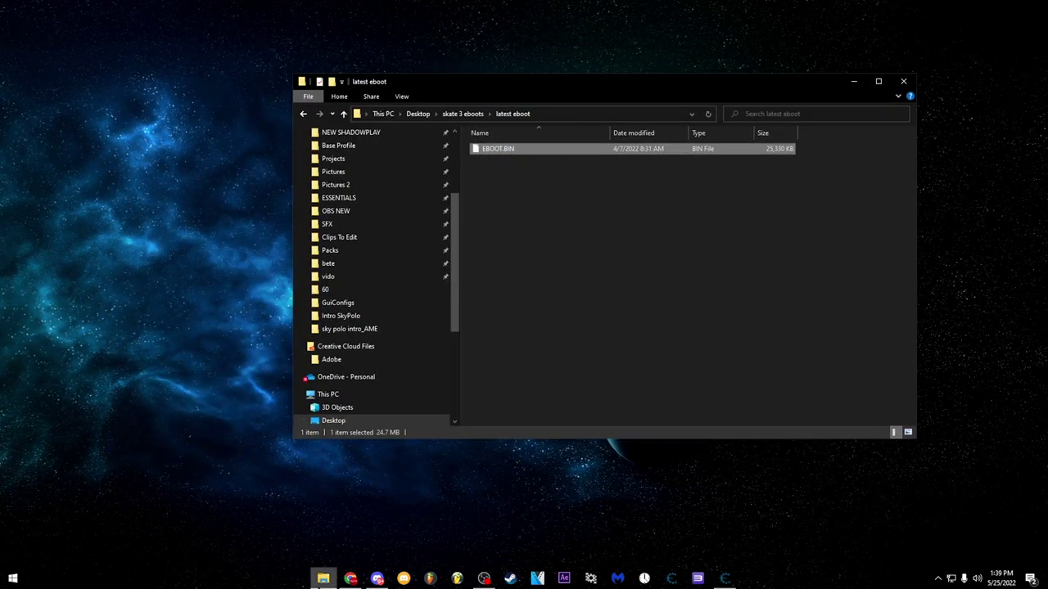
right_click(322, 579)
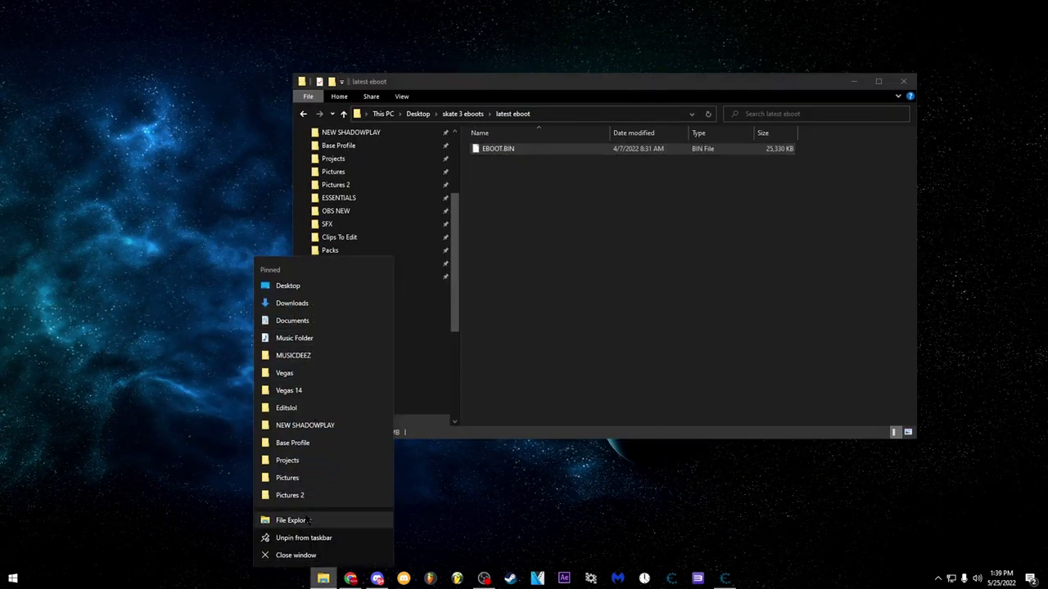
left_click(291, 521)
- Browse the new Explorer window to D:\RPCS3\dev_hdd0\game and place it beside 'latest eboot'
double_click(530, 235)
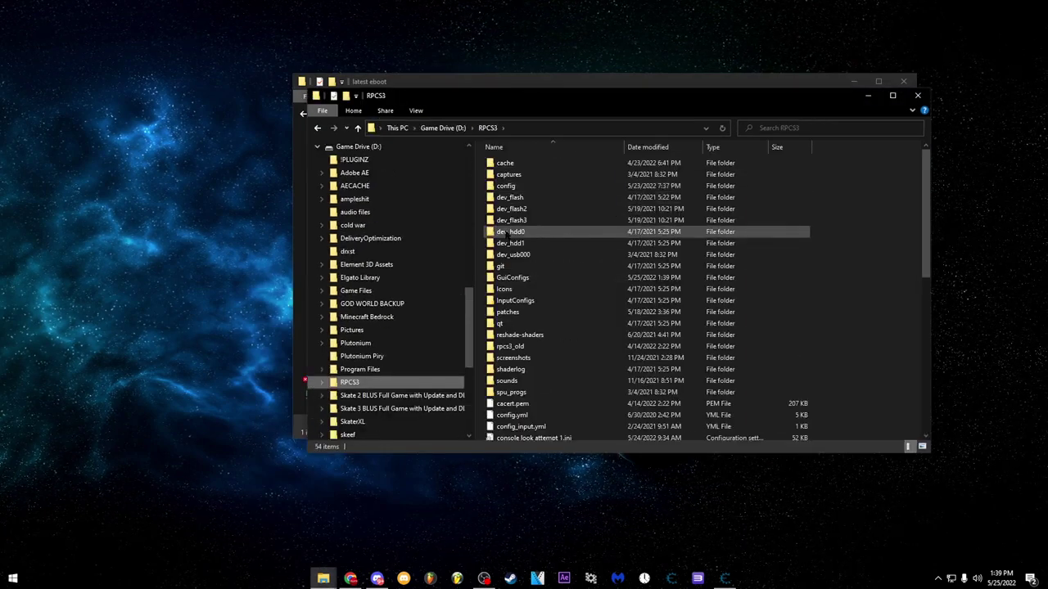
double_click(507, 233)
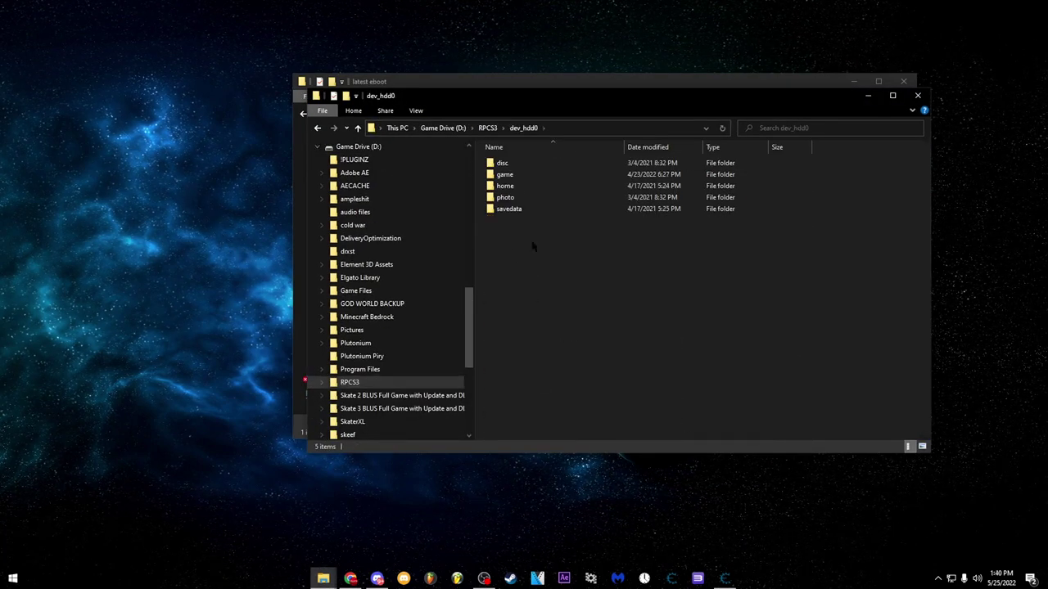
double_click(524, 174)
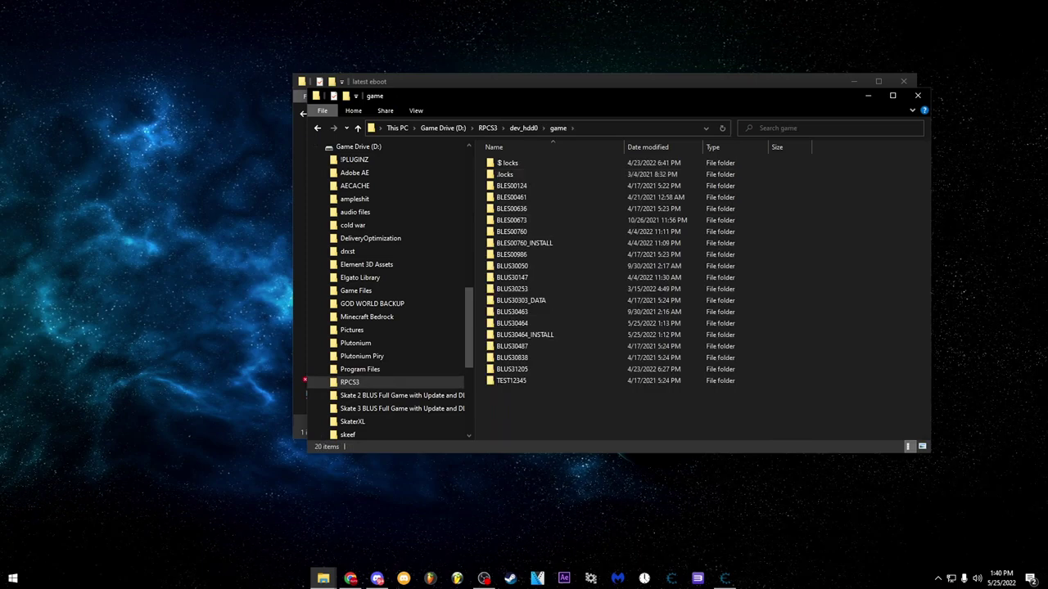
left_click_drag(524, 96, 336, 140)
left_click(573, 81)
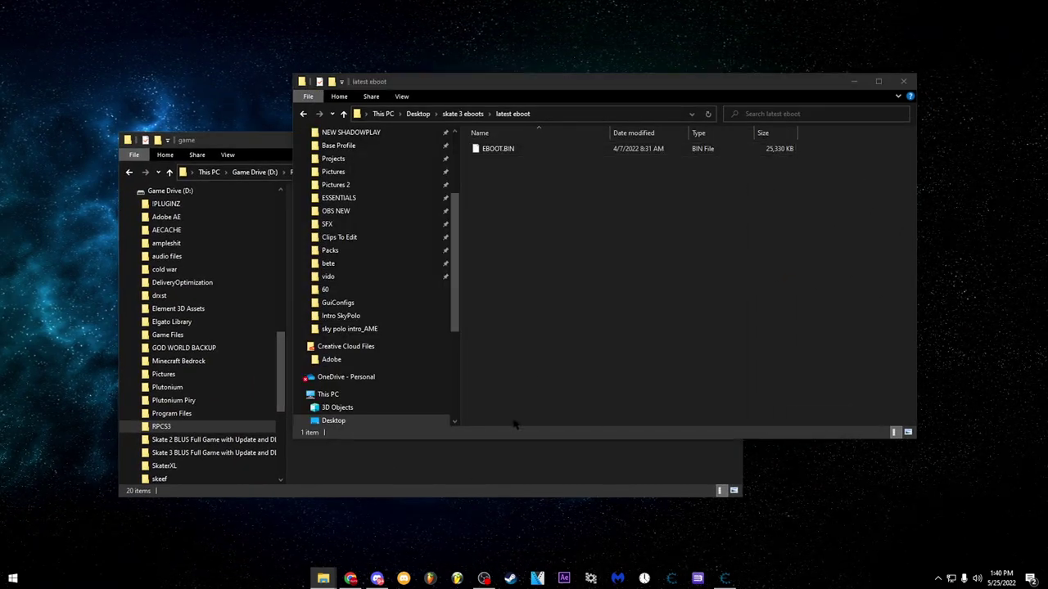
left_click(474, 471)
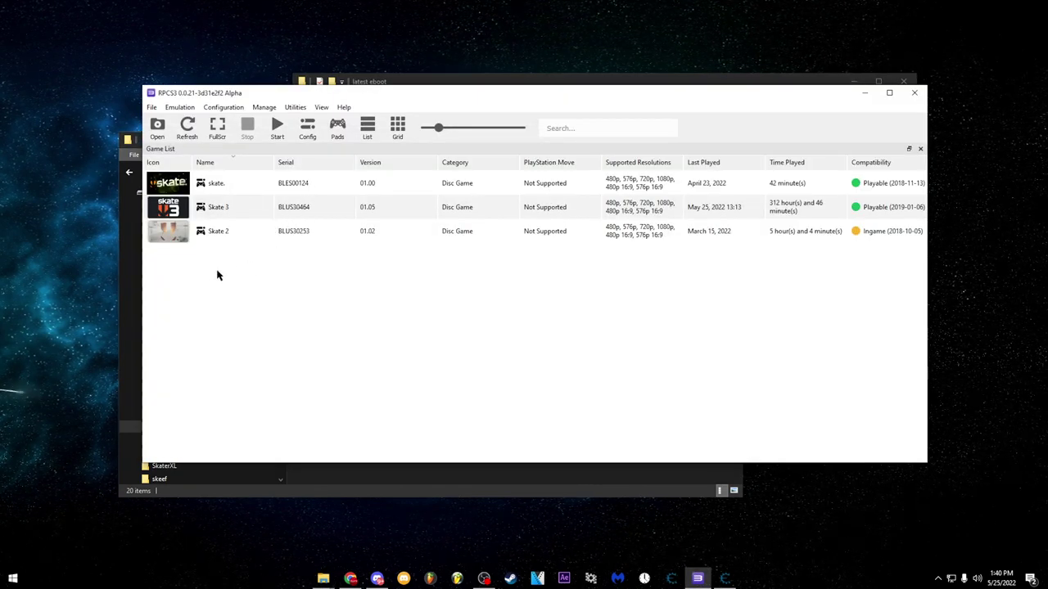
- Confirm Skate 3's serial BLUS30464 in RPCS3, then return to the Explorer game folder
left_click(270, 211)
left_click(263, 271)
key("alt+Tab")
key("alt+Tab")
left_click(291, 209)
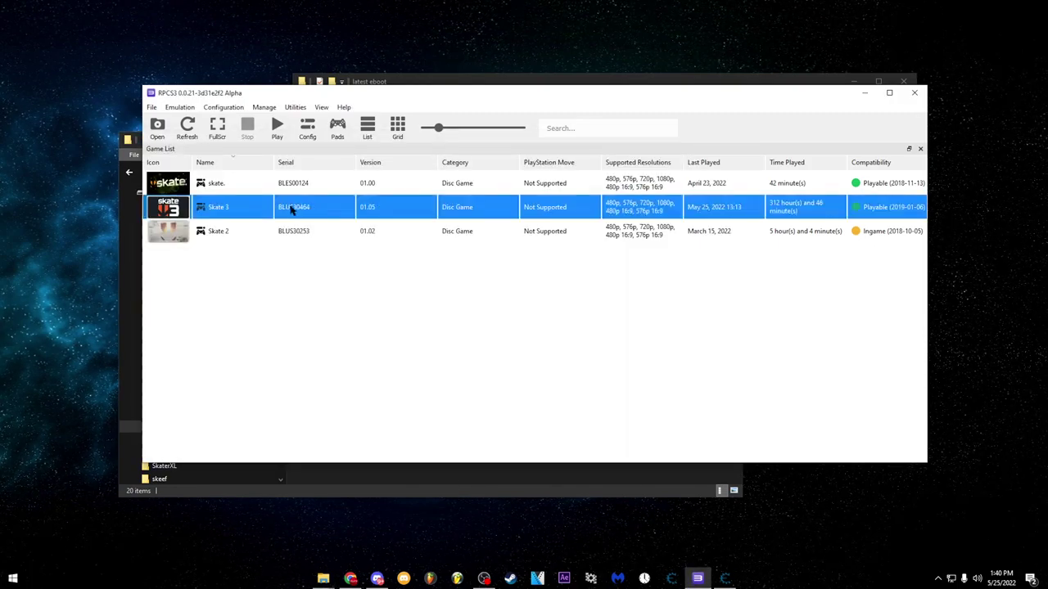
left_click(409, 398)
key("alt+Tab")
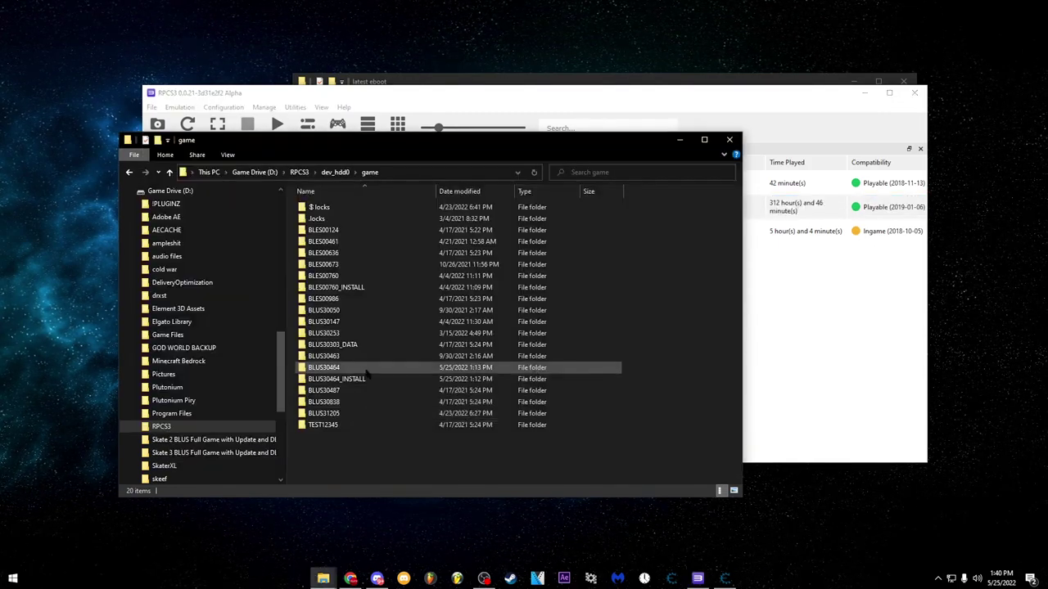
key("alt+Tab")
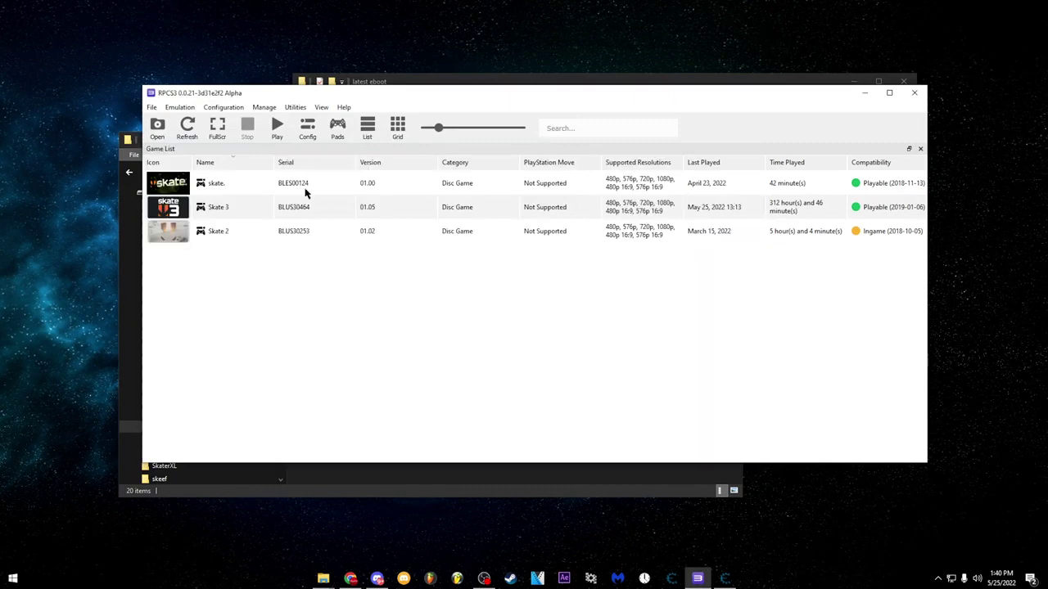
left_click(282, 213)
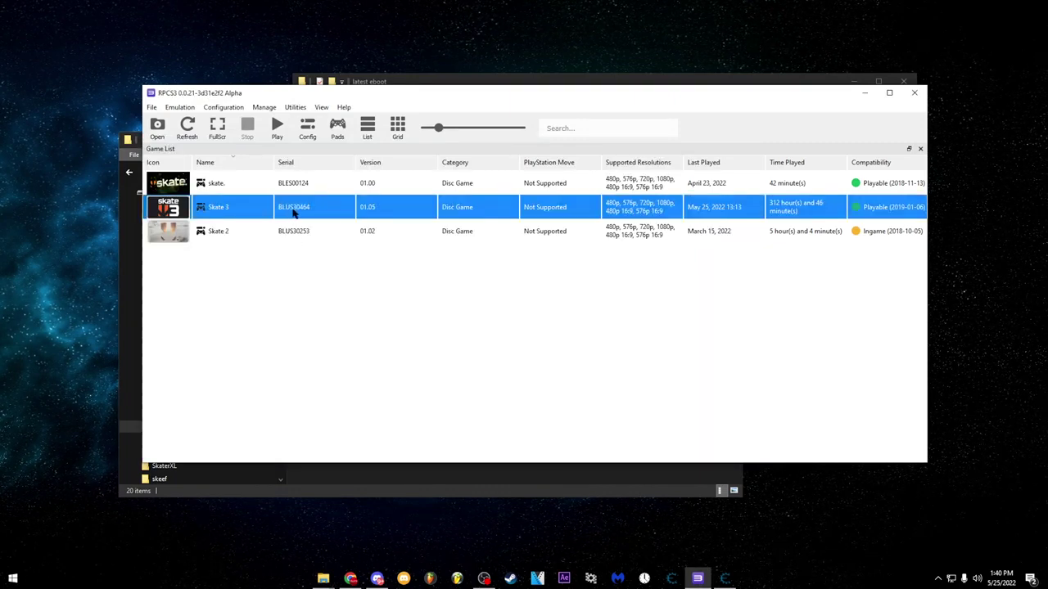
key("alt+Tab")
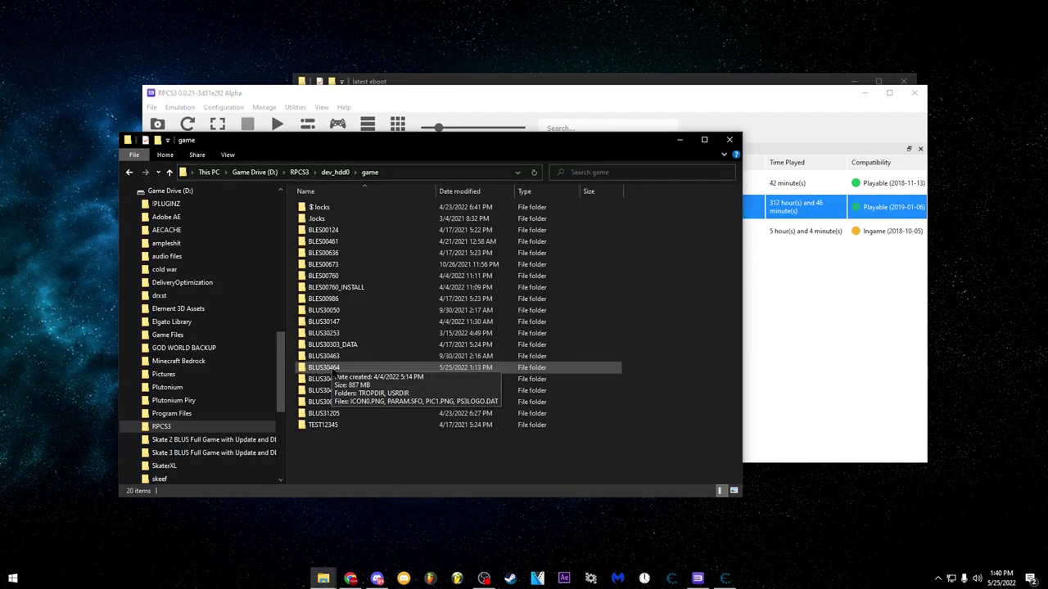
- Copy the latest EBOOT.BIN into BLUS30464\USRDIR, replacing the existing file
double_click(332, 370)
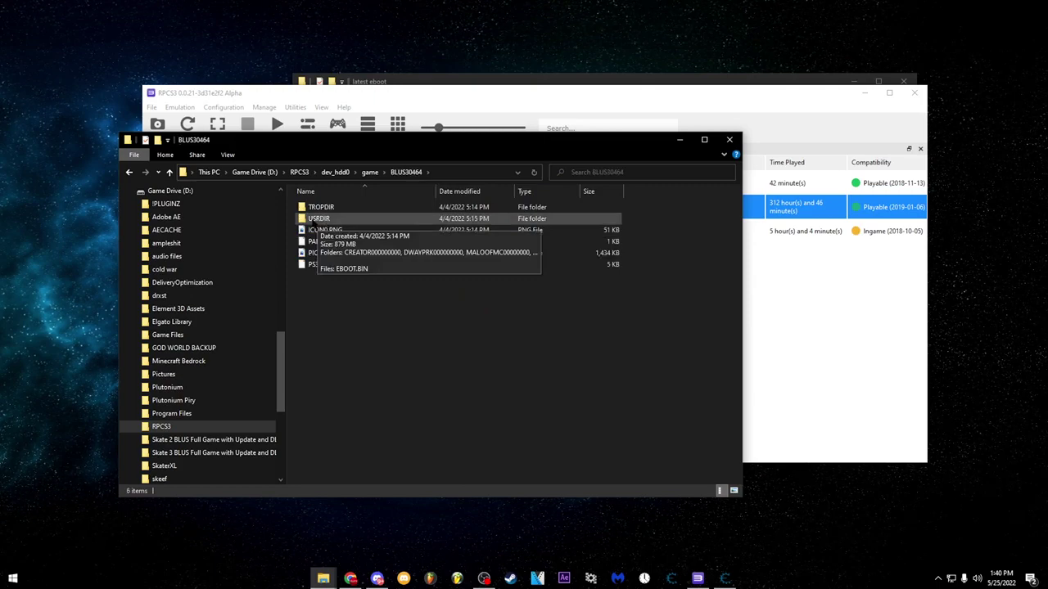
double_click(337, 221)
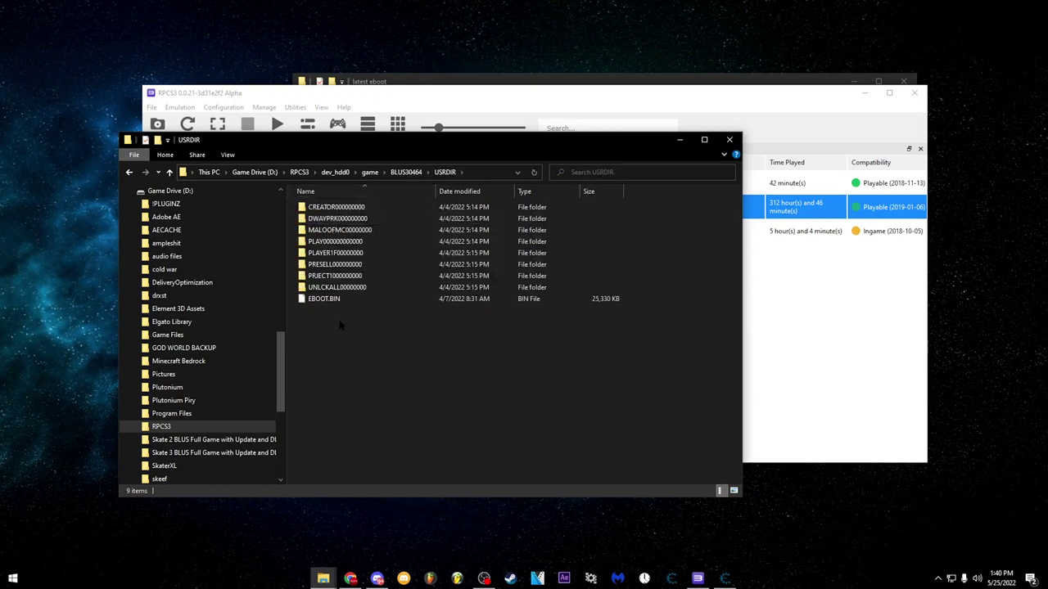
mouse_move(323, 578)
left_click(264, 531)
left_click_drag(510, 82, 631, 69)
left_click_drag(631, 134, 365, 350)
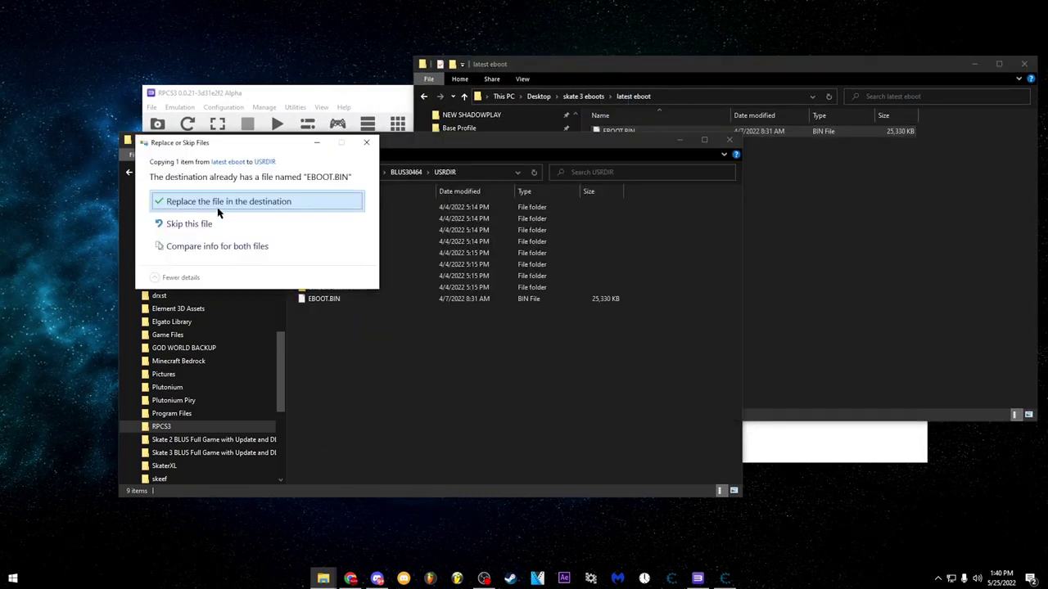
left_click(188, 203)
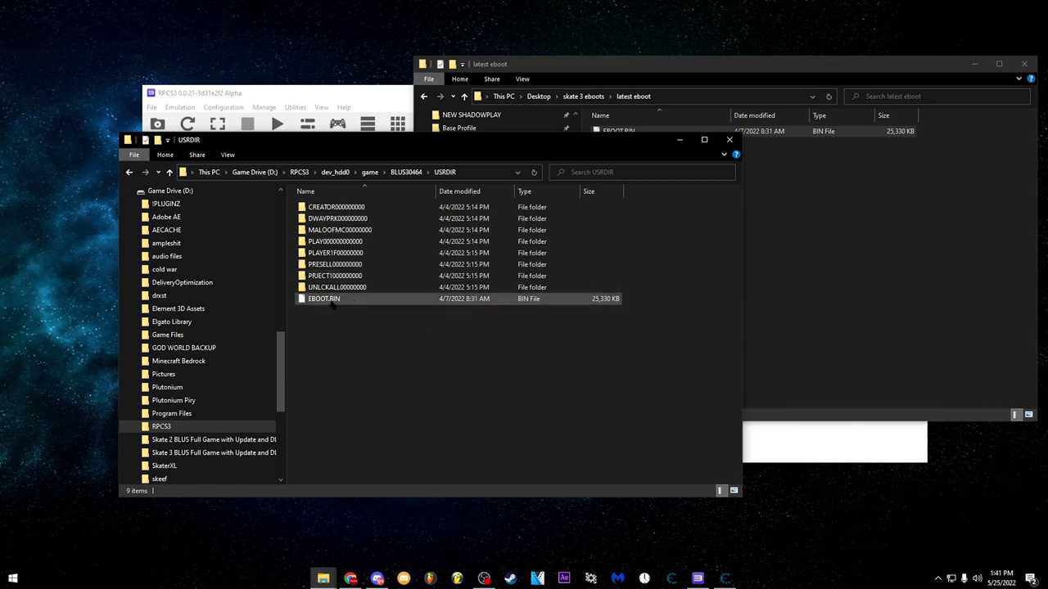
- Close the USRDIR window and open Skate 3's context menu in the RPCS3 game list
left_click(729, 139)
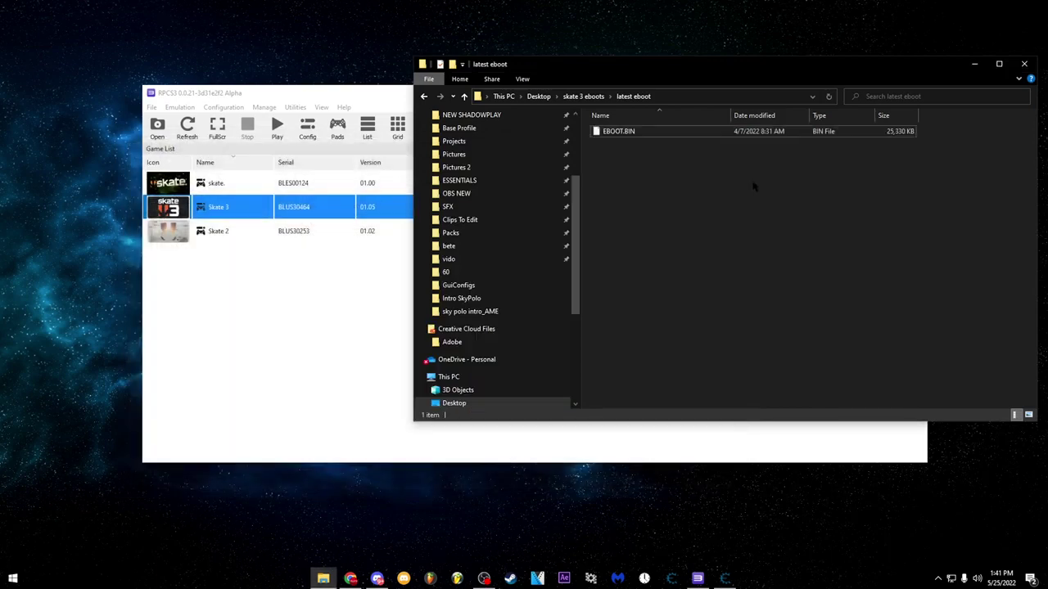
left_click_drag(661, 73, 454, 62)
left_click(176, 327)
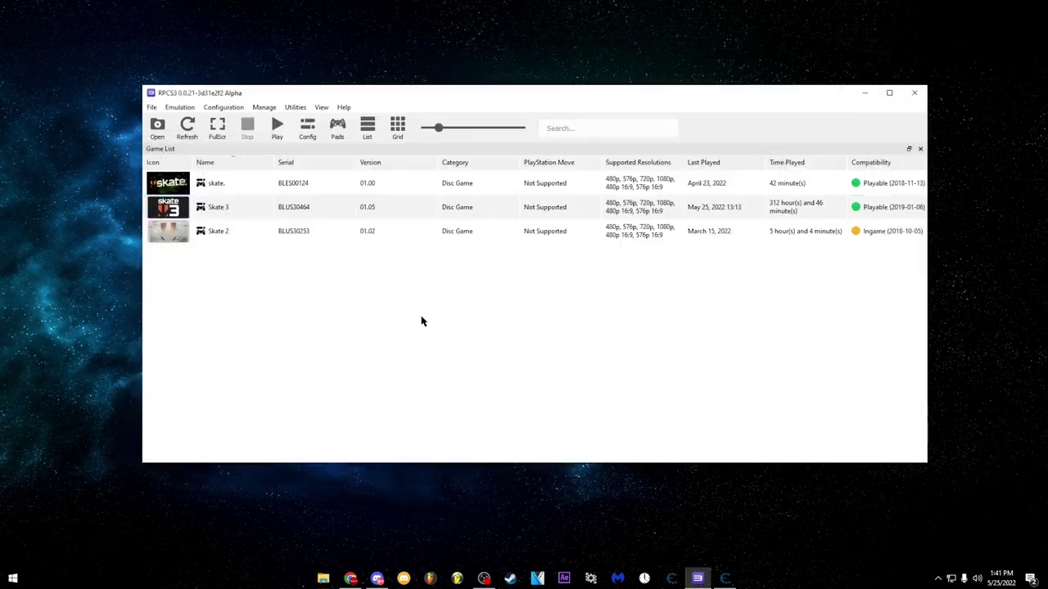
right_click(370, 207)
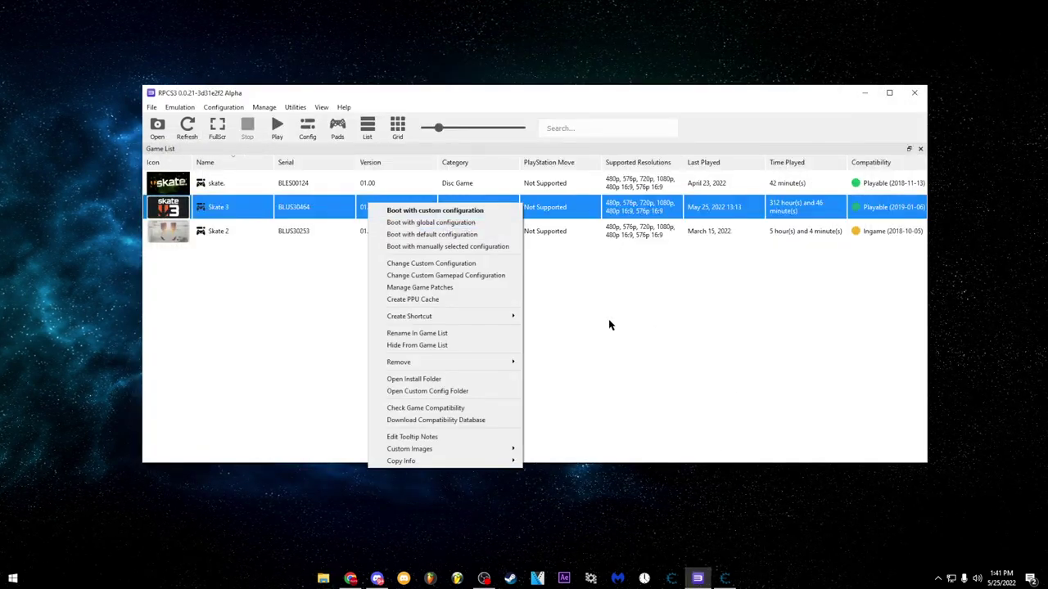